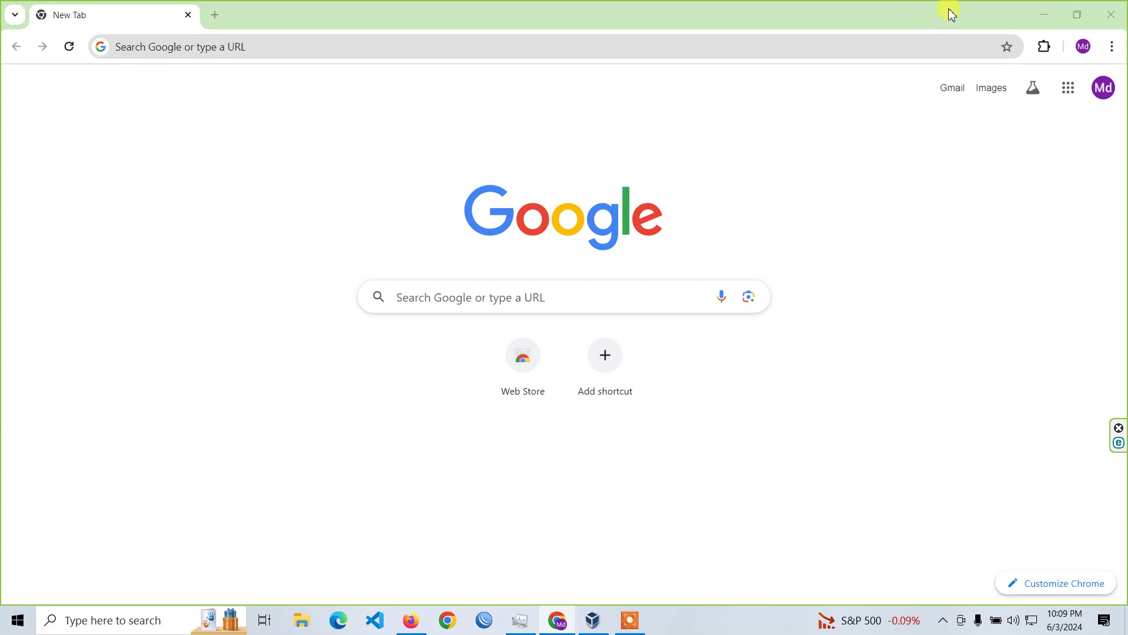
Minimize Chrome, refresh the desktop, and bring the VirtualBox Manager back to the front.
left_click(1045, 14)
right_click(647, 204)
left_click(685, 247)
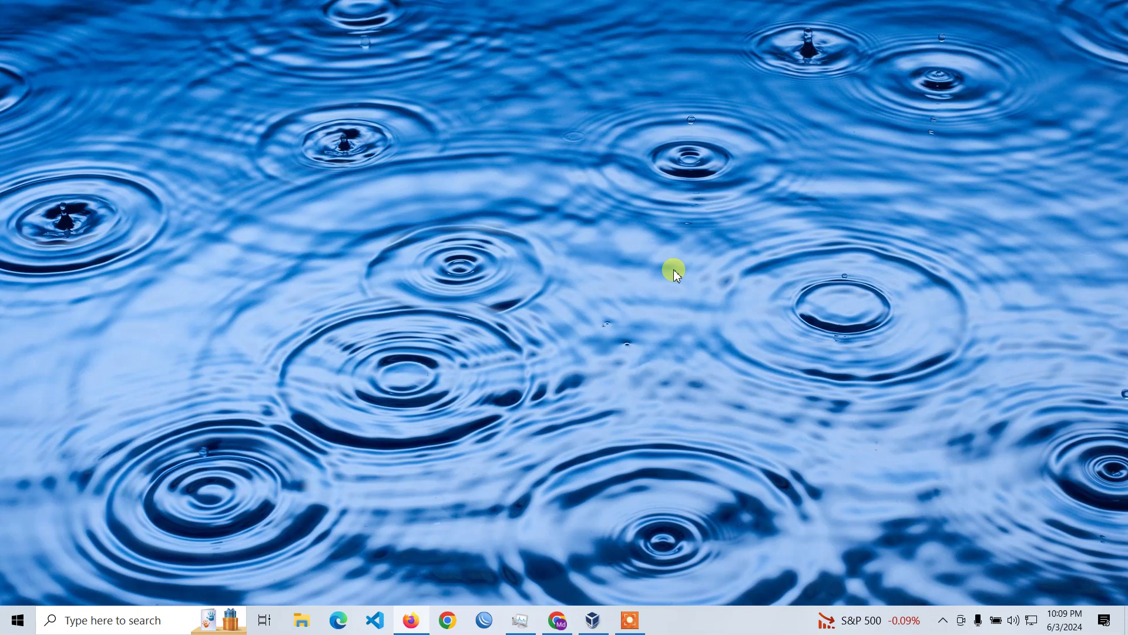
left_click(592, 620)
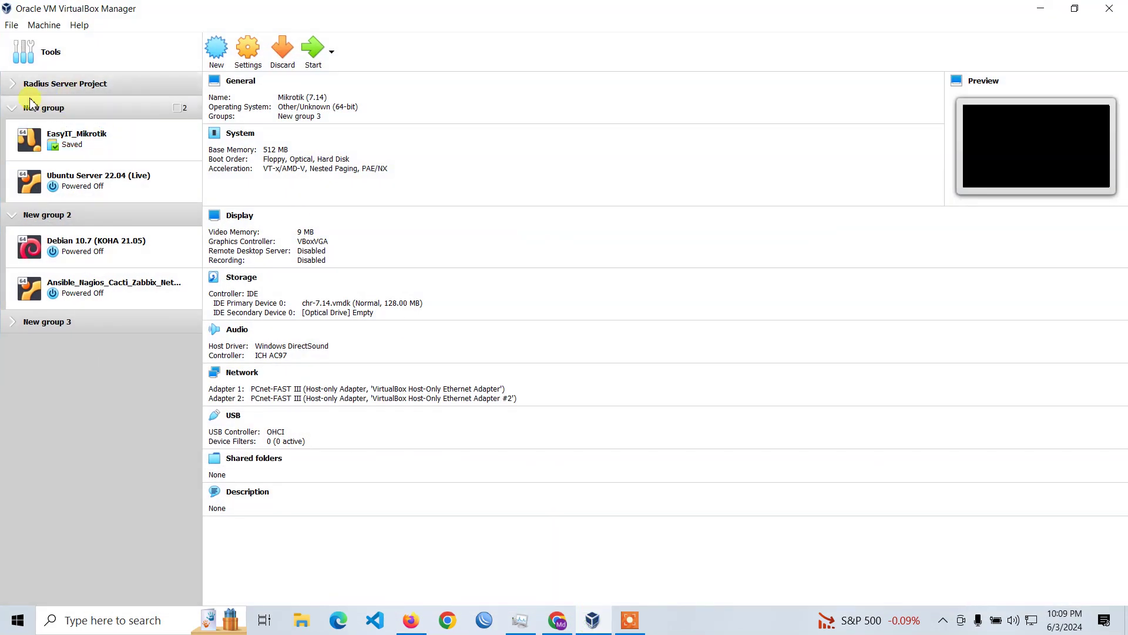
Show the four Radius Server Project machines by expanding and collapsing the group, then switch to Chrome.
left_click(13, 87)
left_click(11, 86)
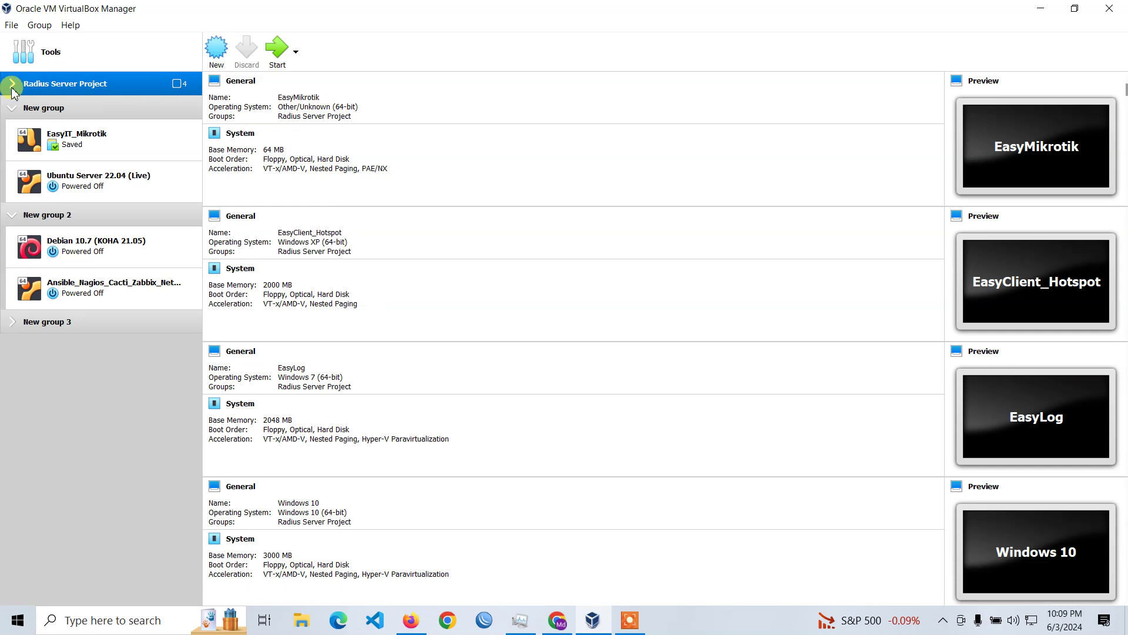
left_click(13, 86)
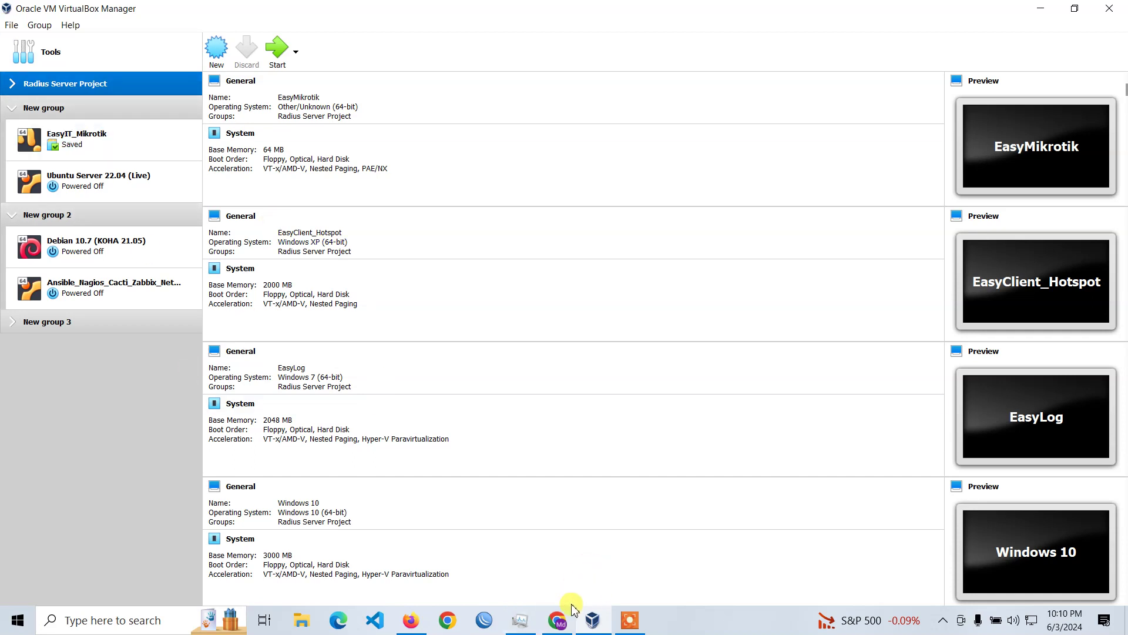
left_click(565, 621)
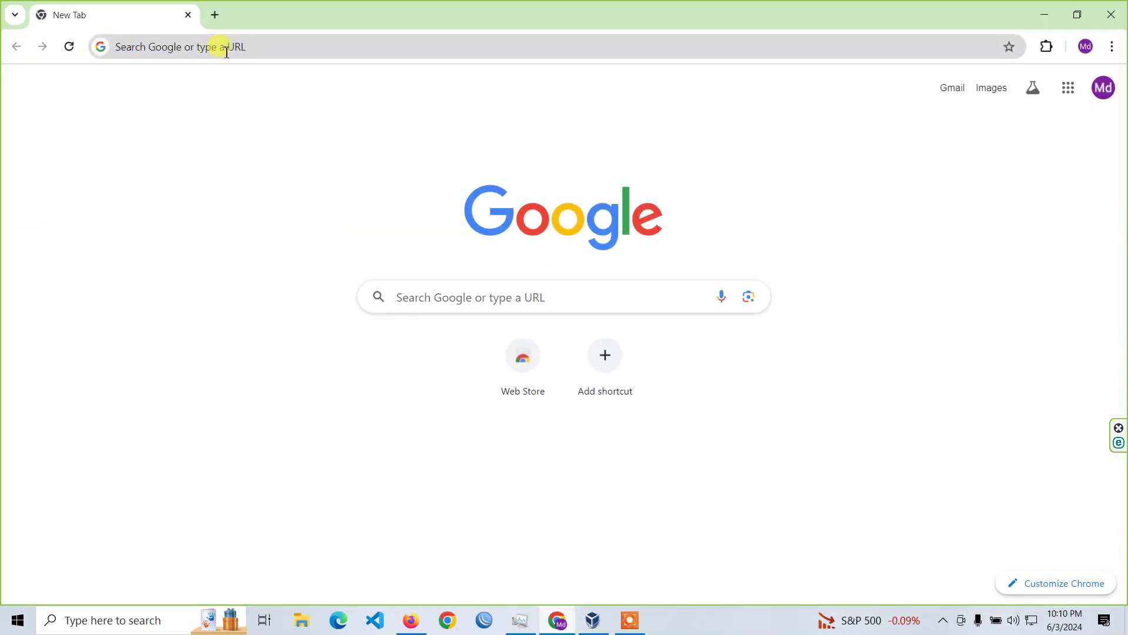
Go to google.com and search for 'ubuntu 24.04 desktop'.
left_click(226, 49)
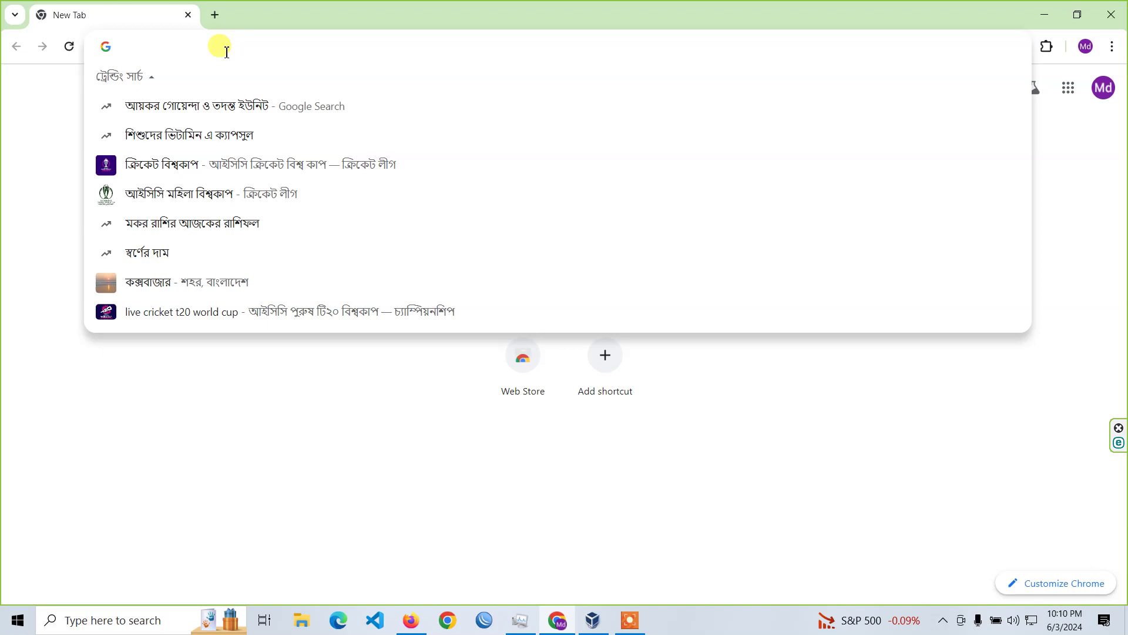
type("go")
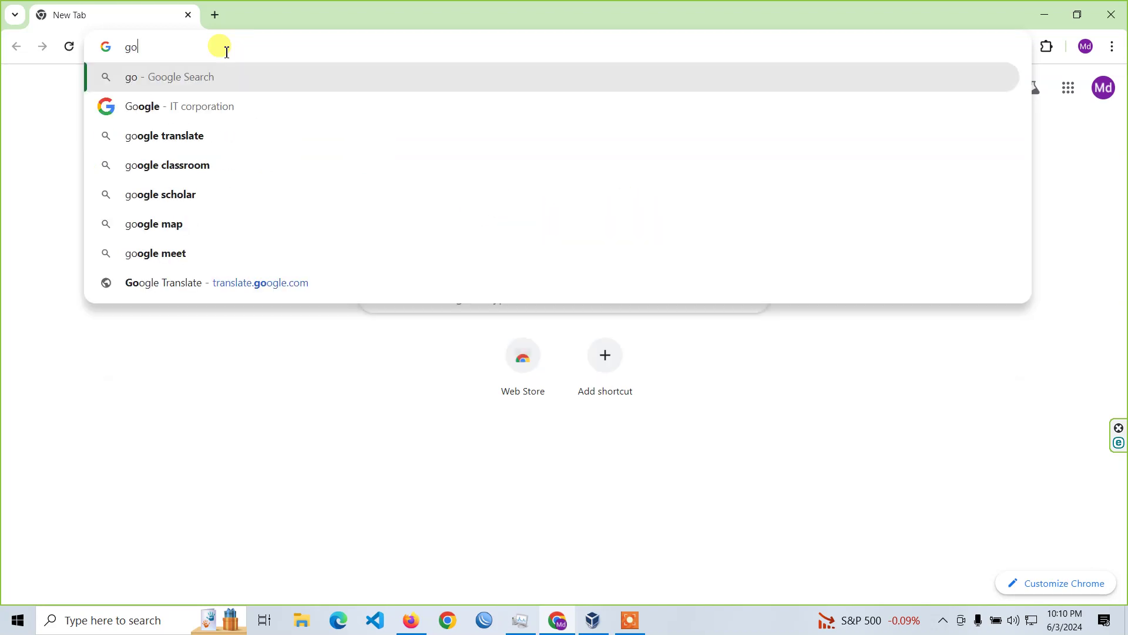
type("ogle.com")
key("Return")
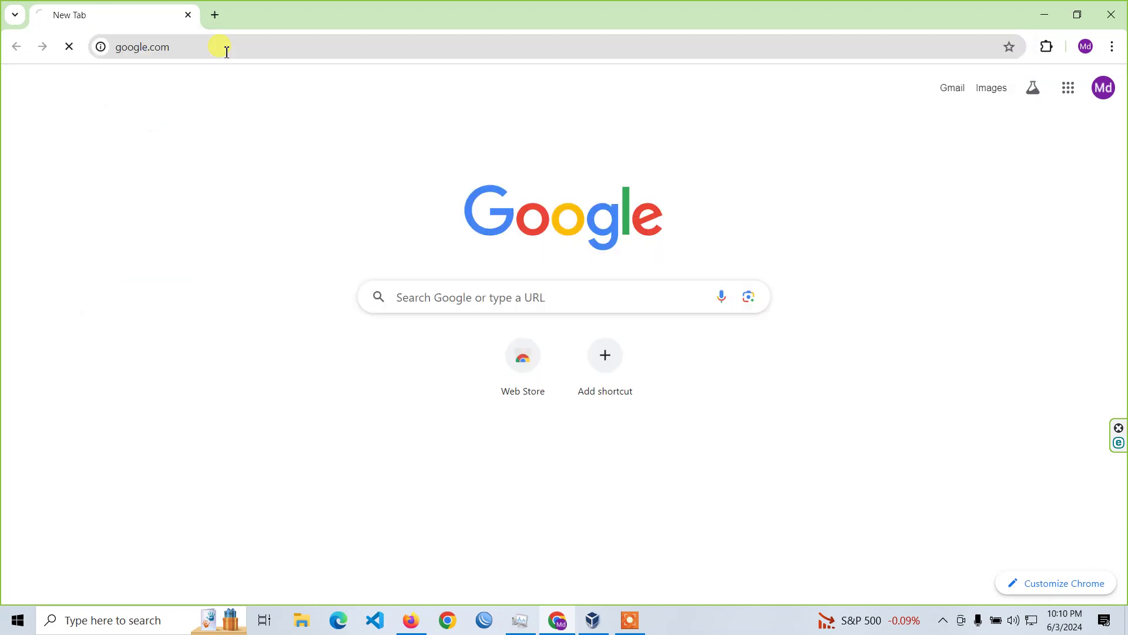
type("ubuntu ")
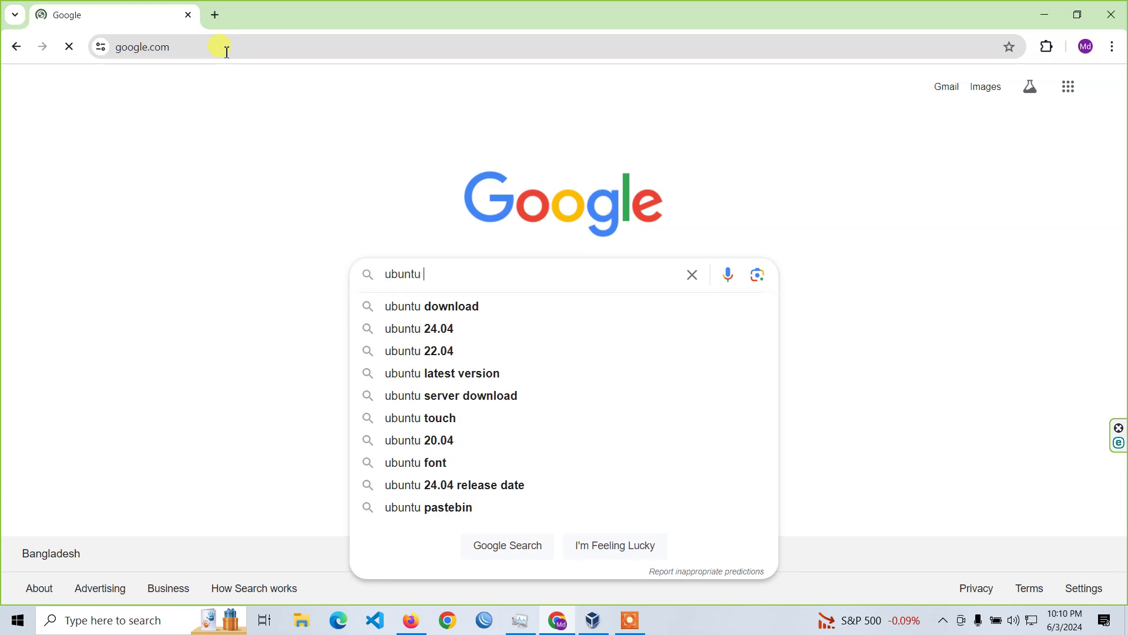
type("24.04")
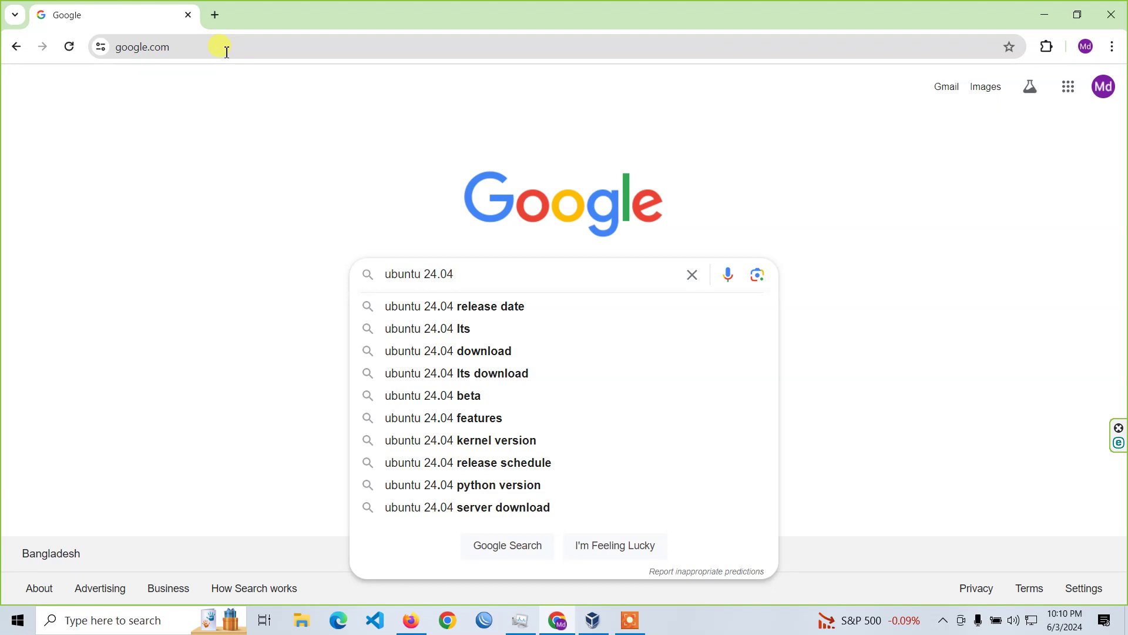
type("desktop")
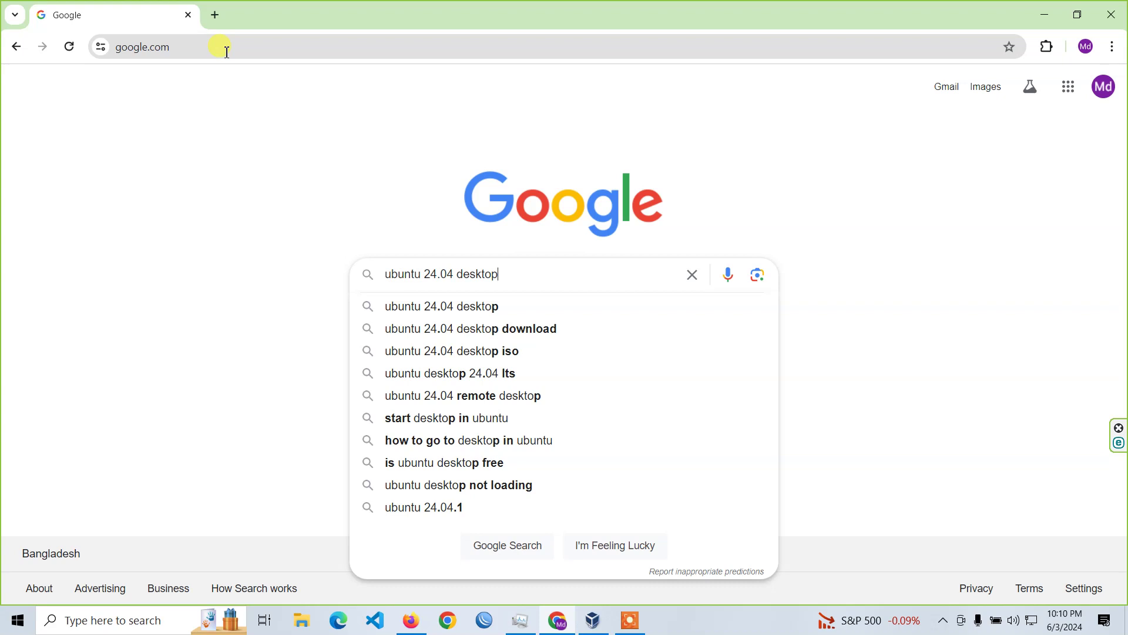
key("Return")
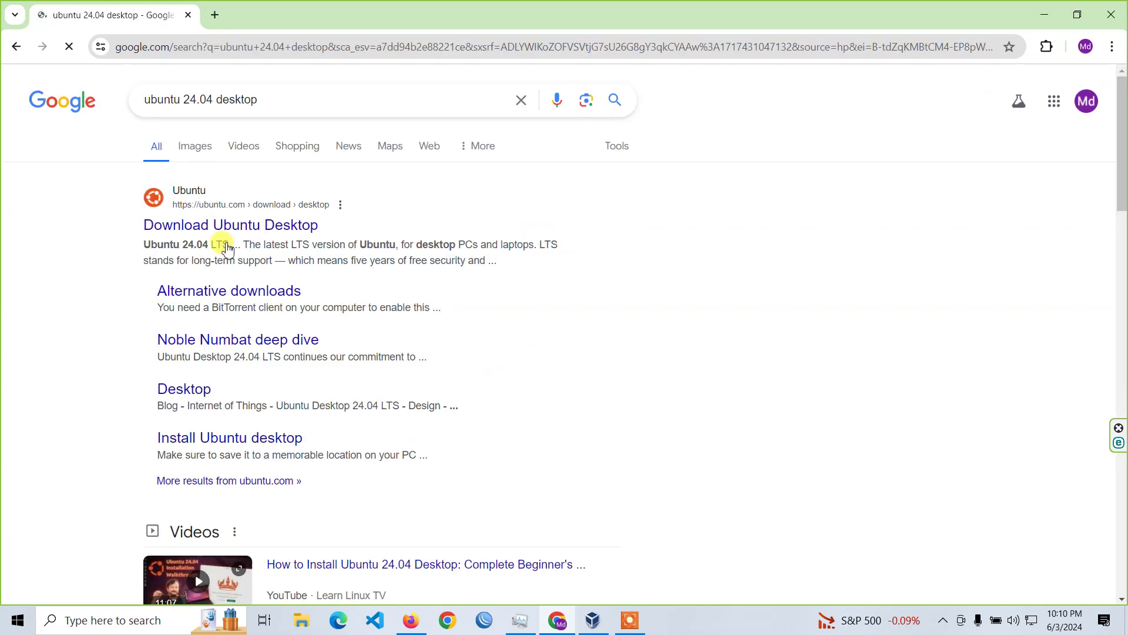
On ubuntu.com, accept all cookies and start downloading Ubuntu Desktop 24.04 LTS.
left_click(310, 226)
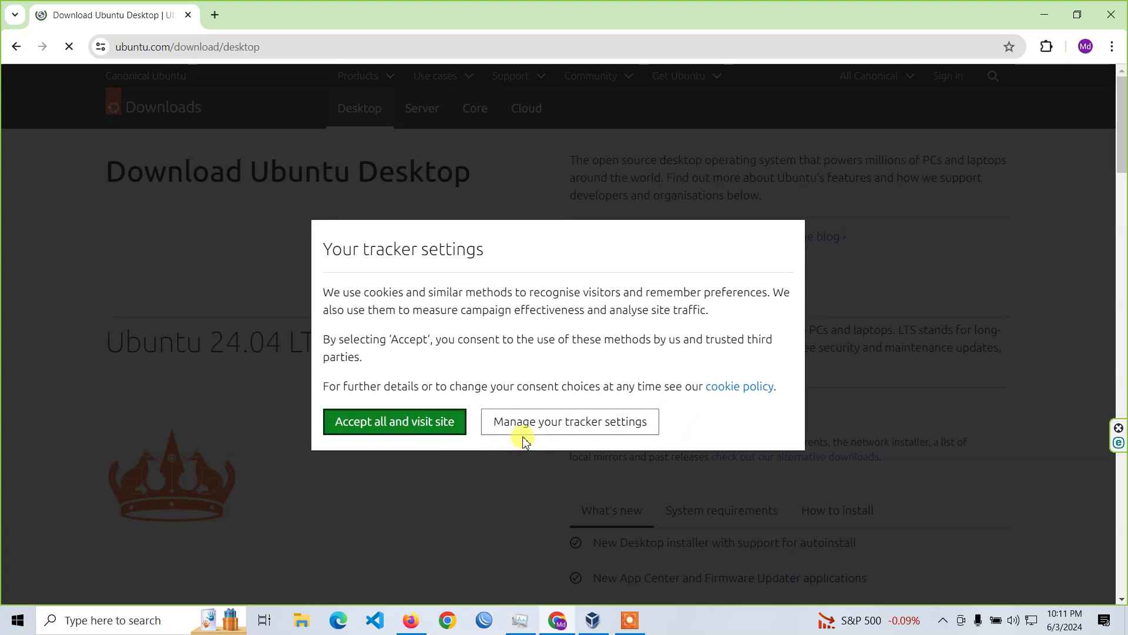
left_click(449, 422)
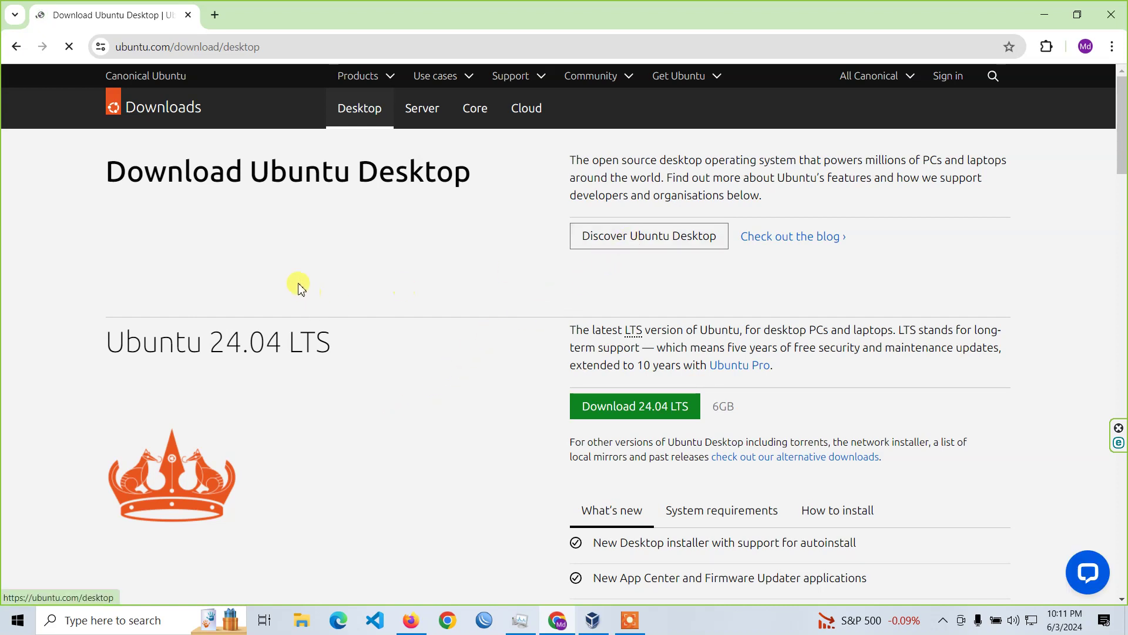
scroll(311, 288, "down", 2)
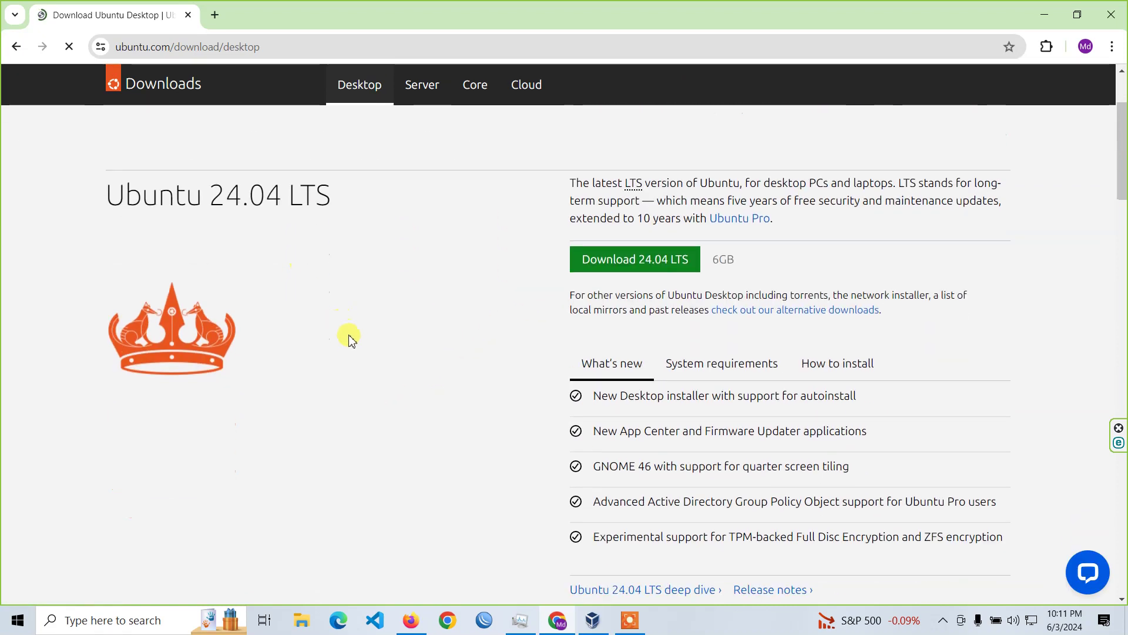
left_click(622, 264)
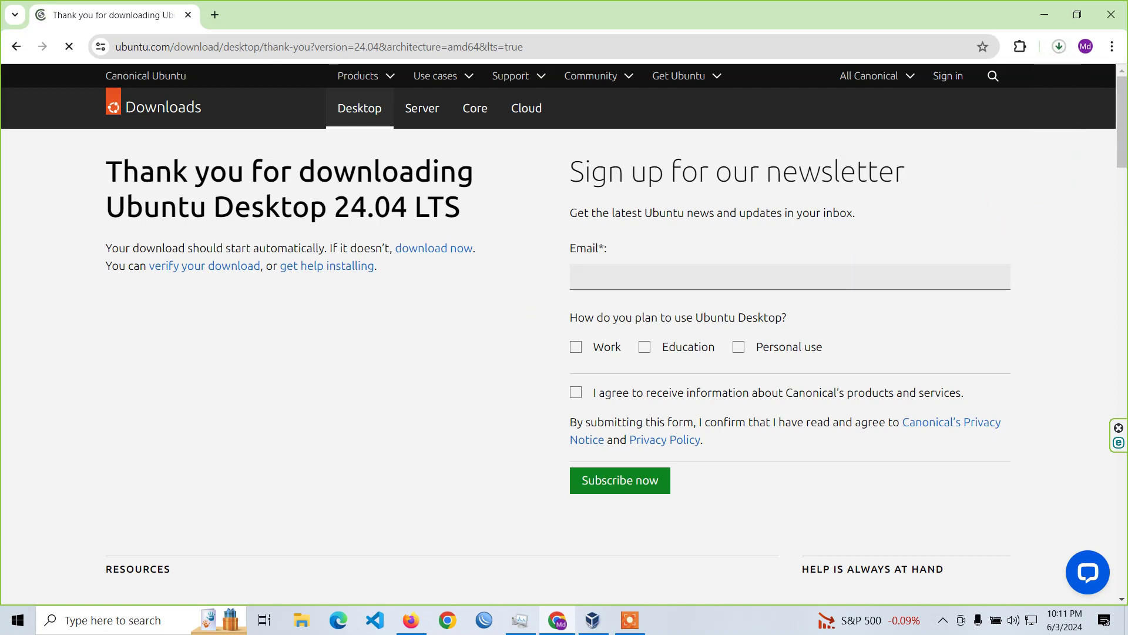
Pause the ubuntu-24.04-desktop-amd64.iso download at 0.0/5.7 GB.
left_click(1059, 46)
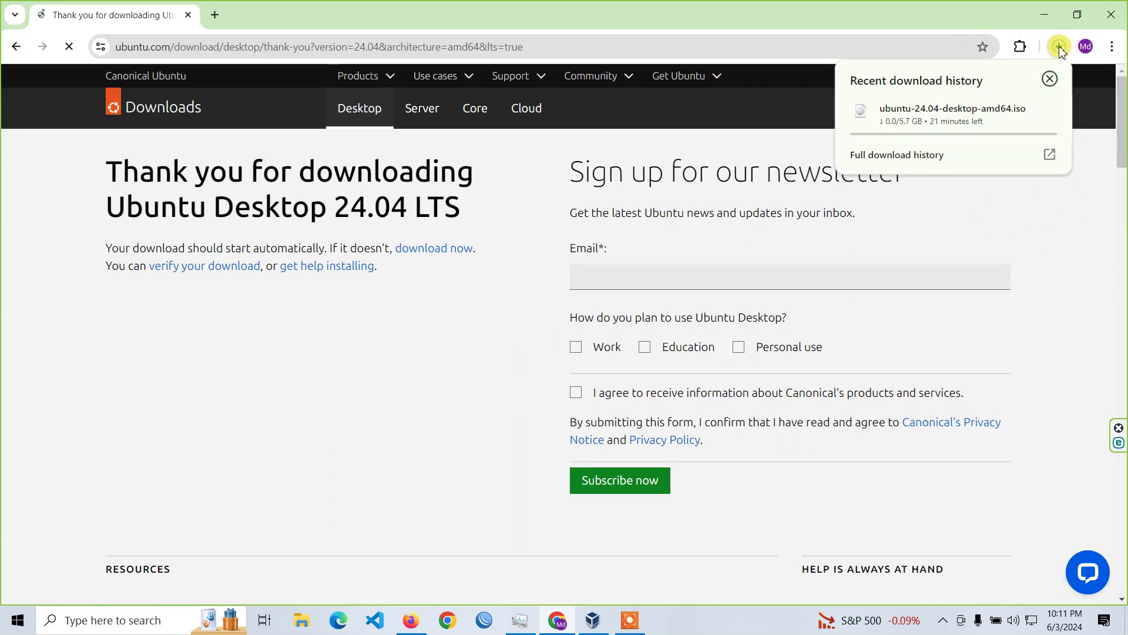
right_click(960, 110)
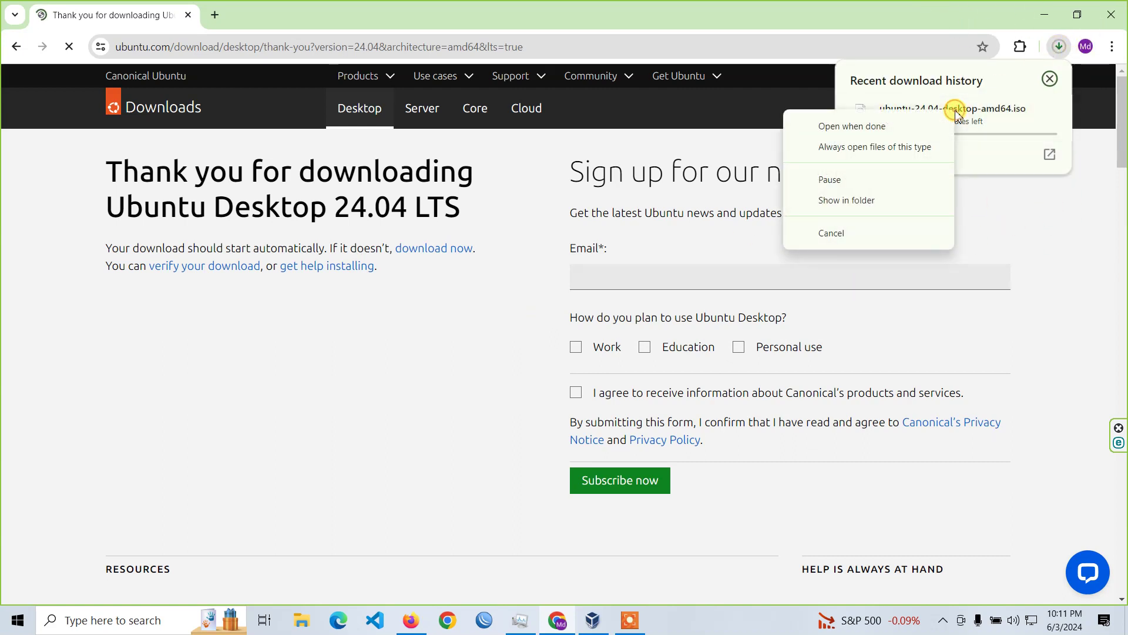
left_click(870, 178)
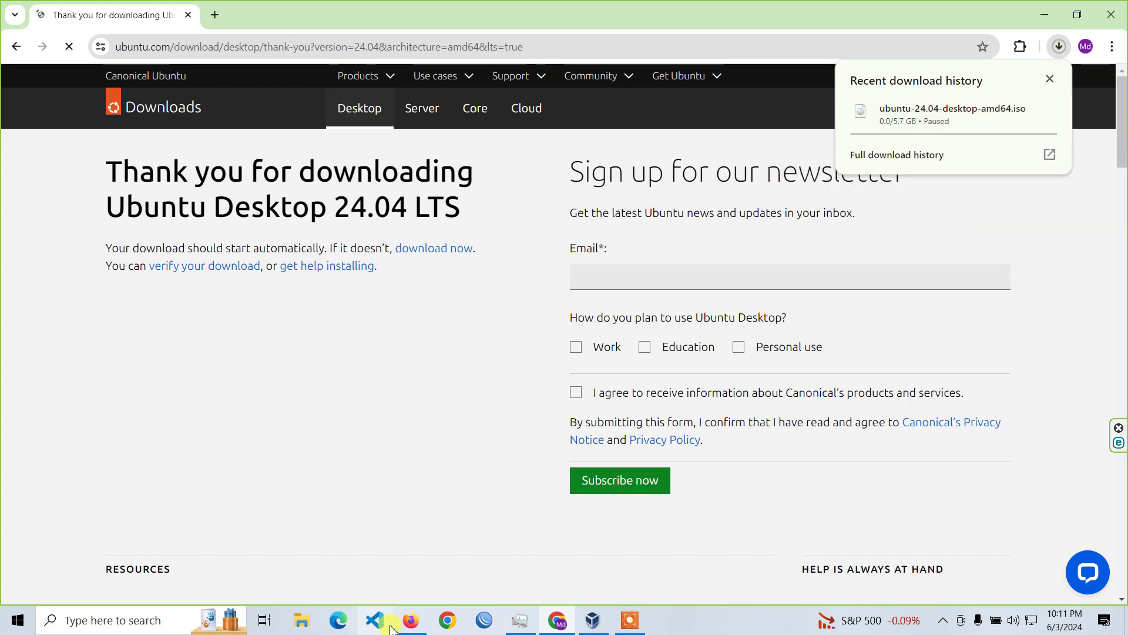
left_click(301, 620)
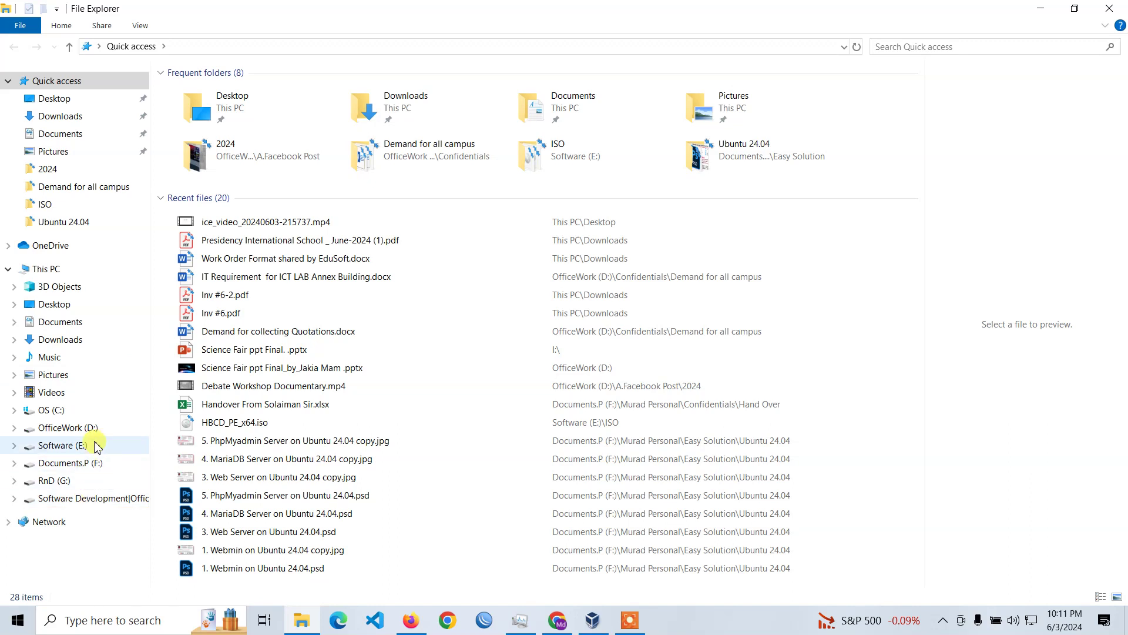
Locate the existing ubuntu-24.04-desktop-amd64.iso in Software (E:)\ISO, then return to VirtualBox.
left_click(89, 445)
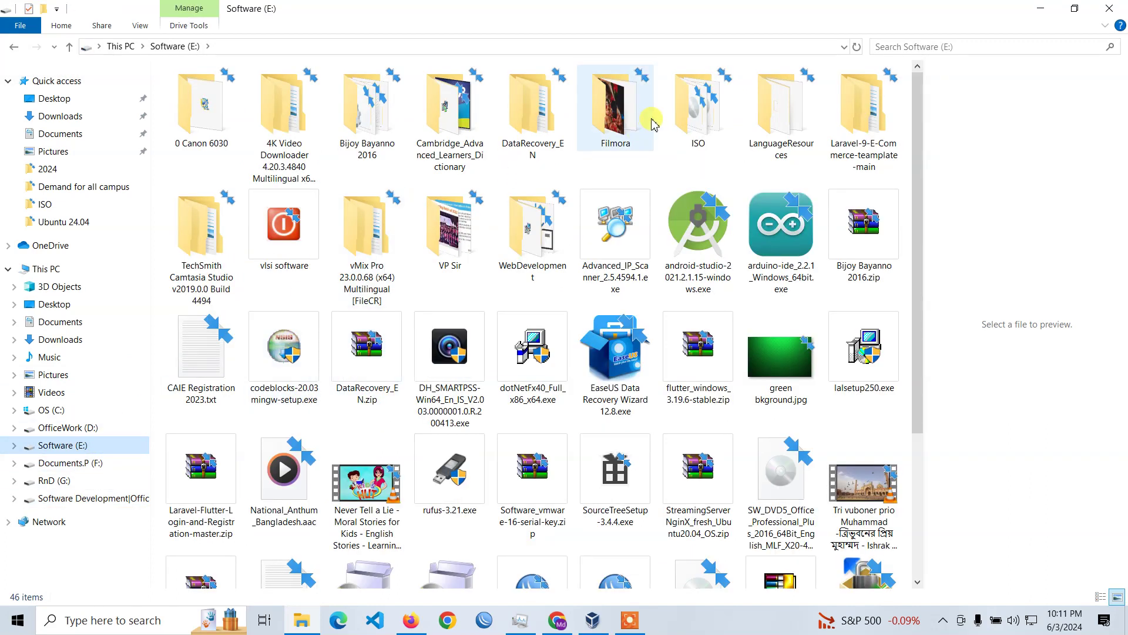
double_click(695, 115)
left_click(203, 417)
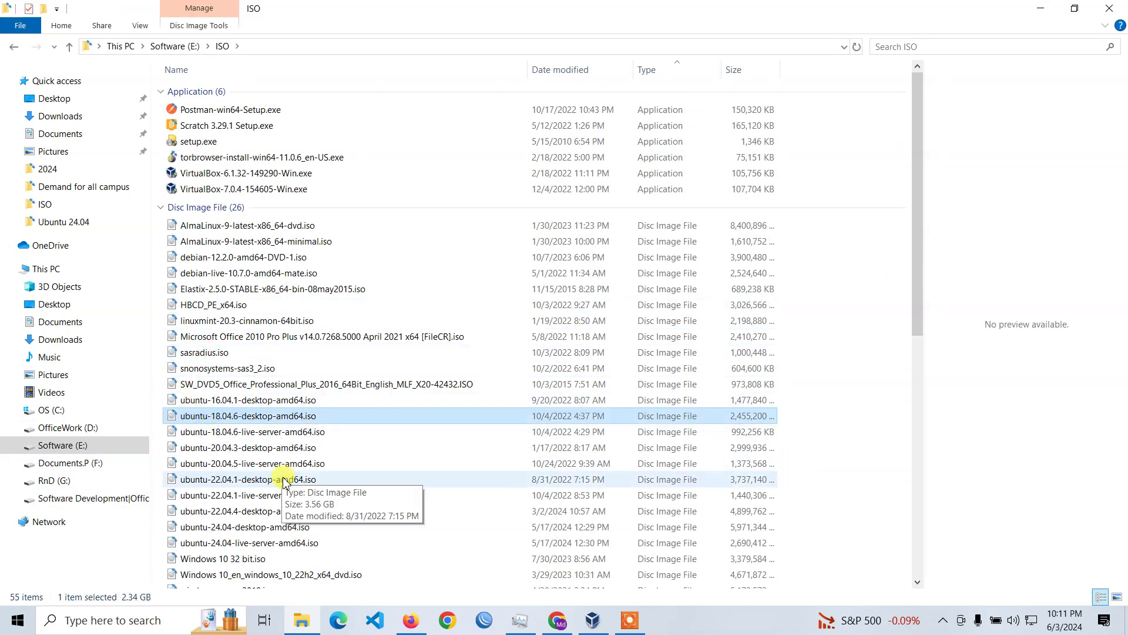
left_click(275, 529)
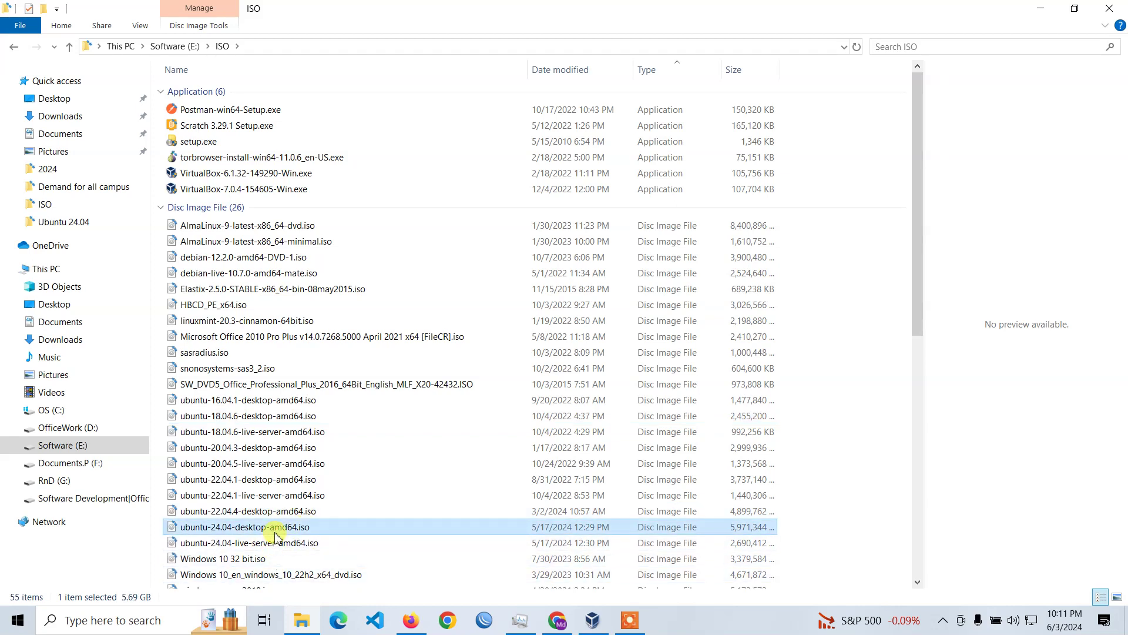
left_click(592, 620)
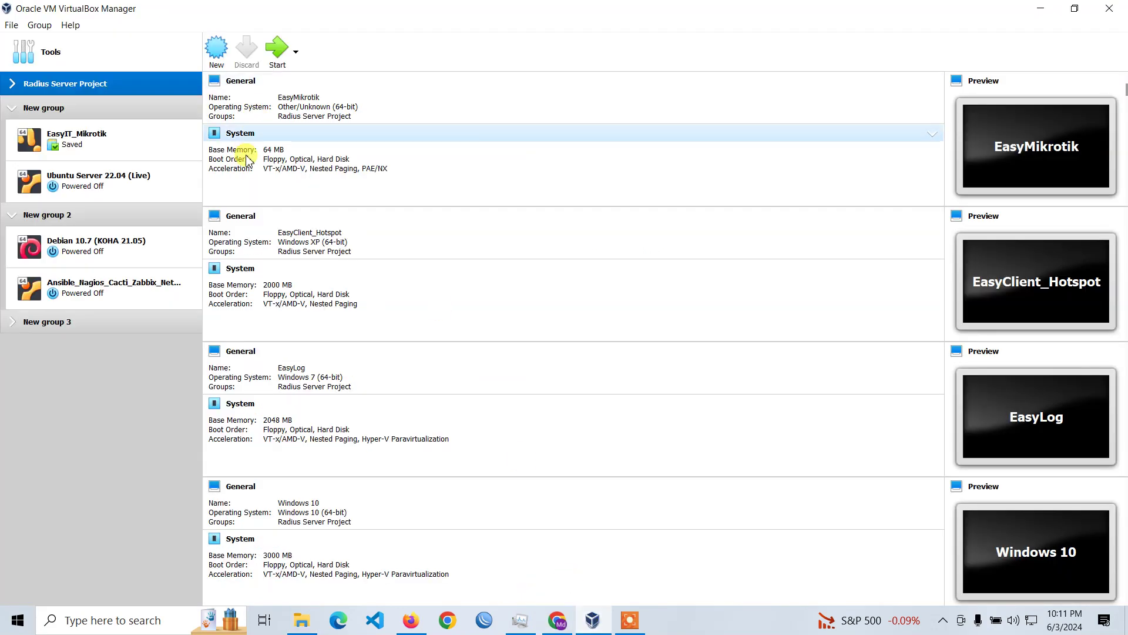
Start a new virtual machine named EasyIT_Ubuntu_24.04 of type Linux, Ubuntu (64-bit).
left_click(12, 25)
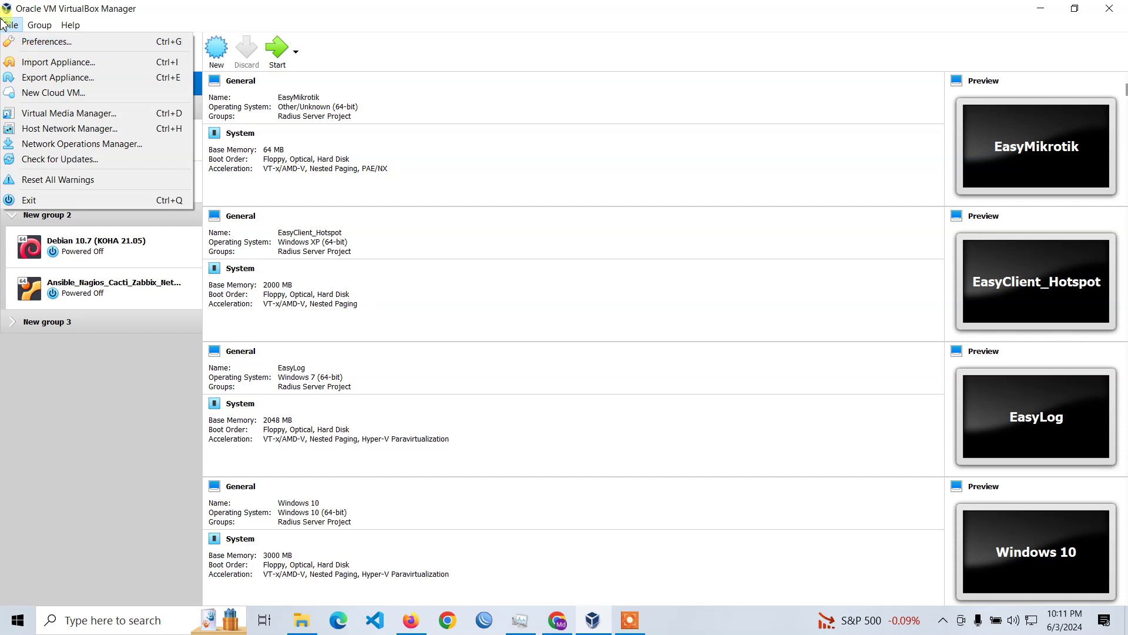
left_click(134, 429)
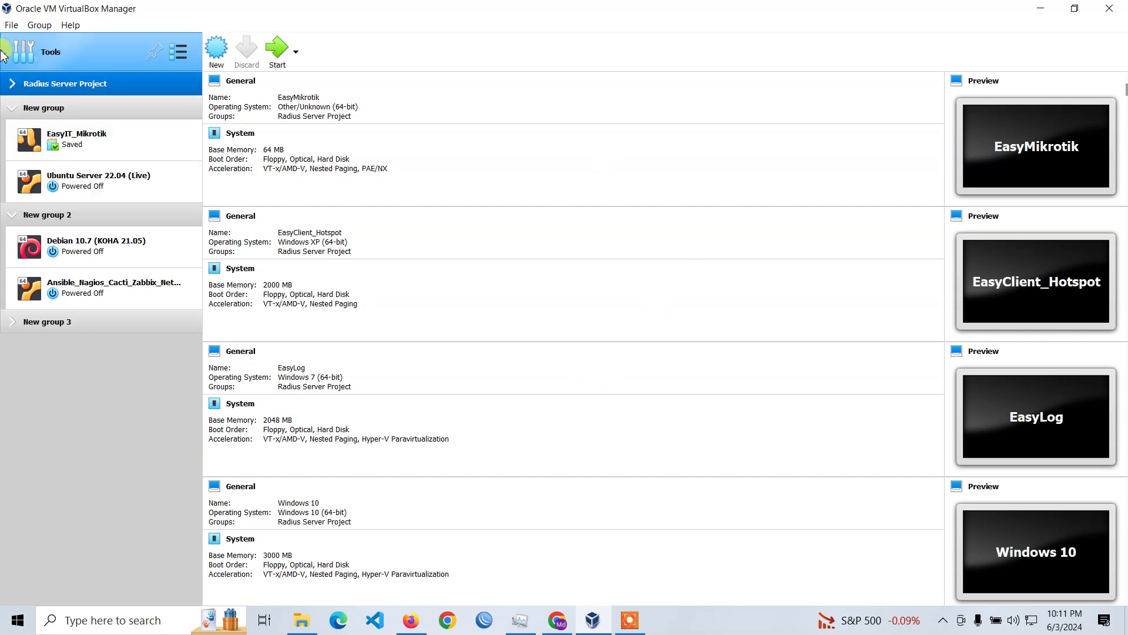
left_click(10, 26)
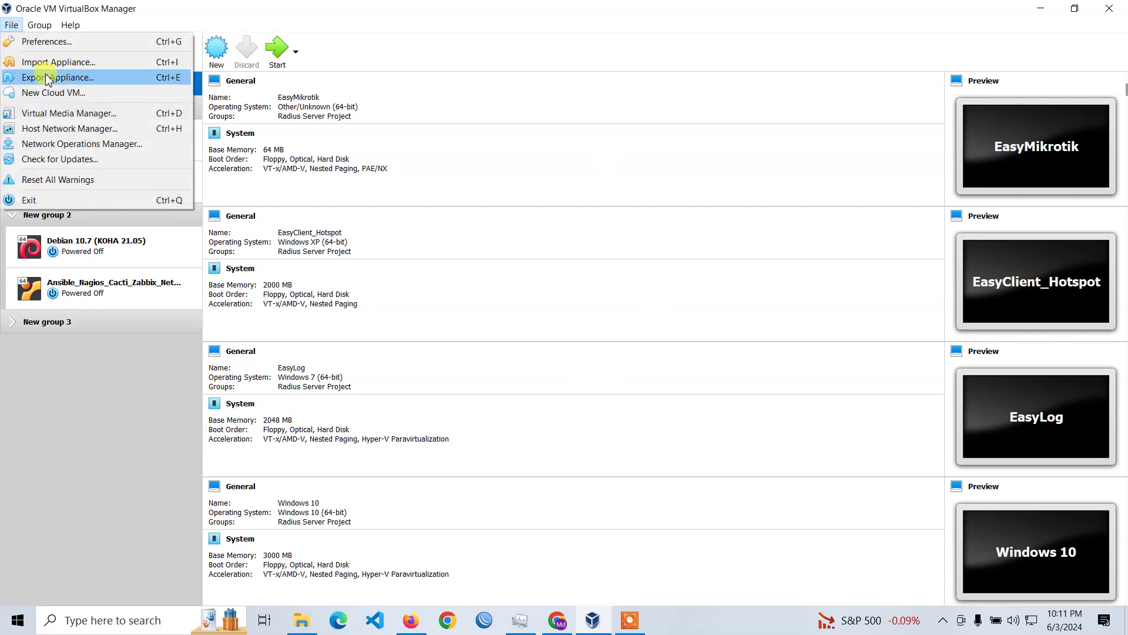
left_click(78, 416)
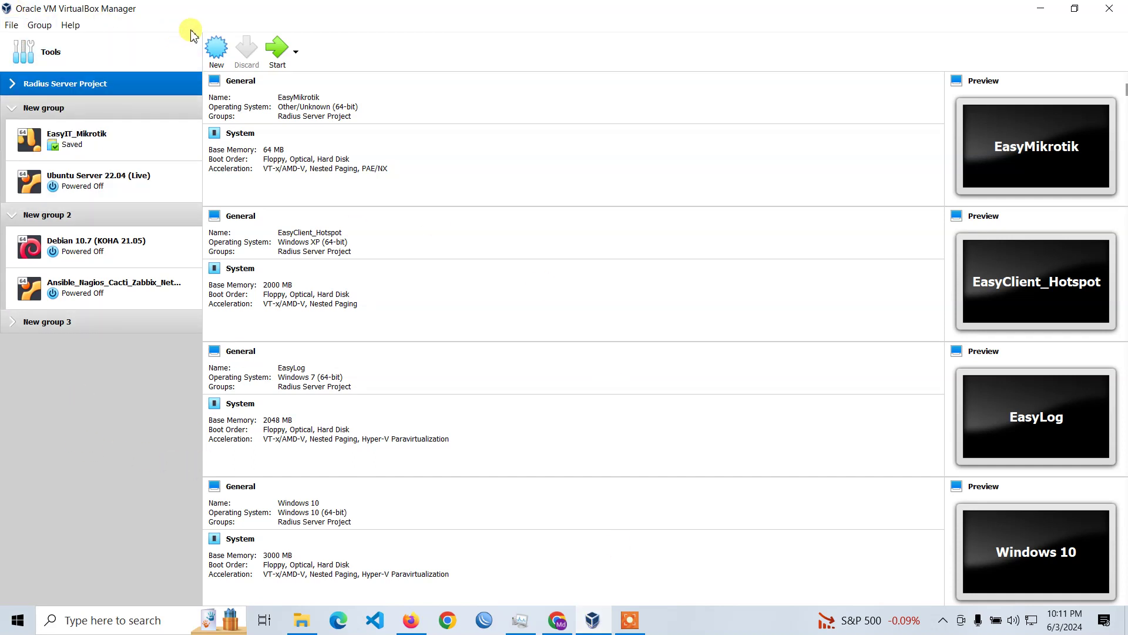
left_click(216, 48)
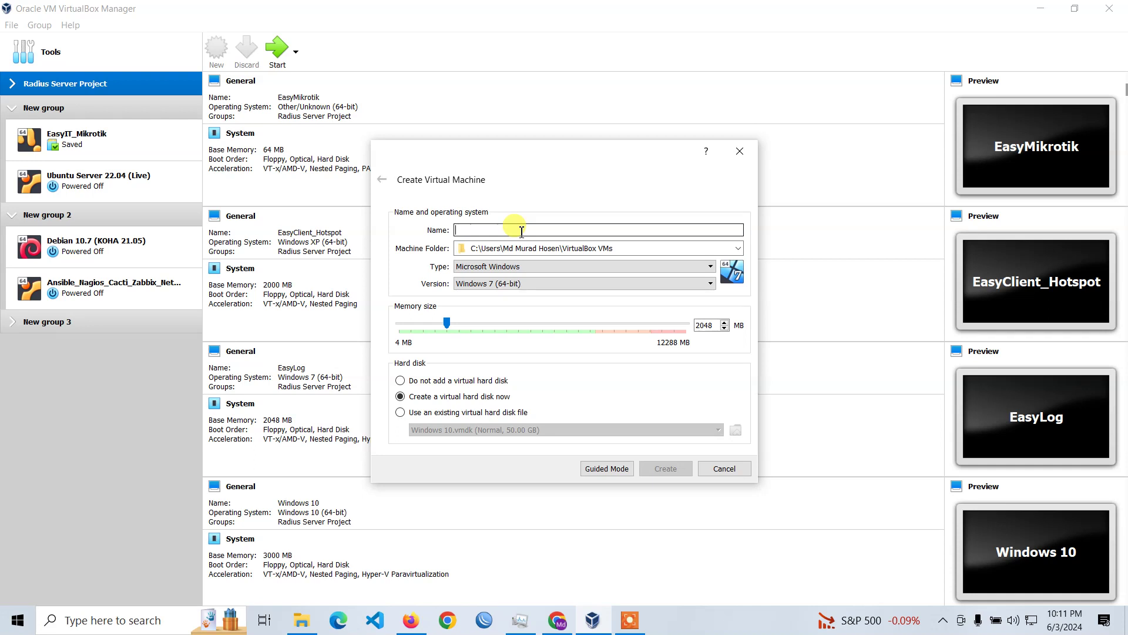
type("E")
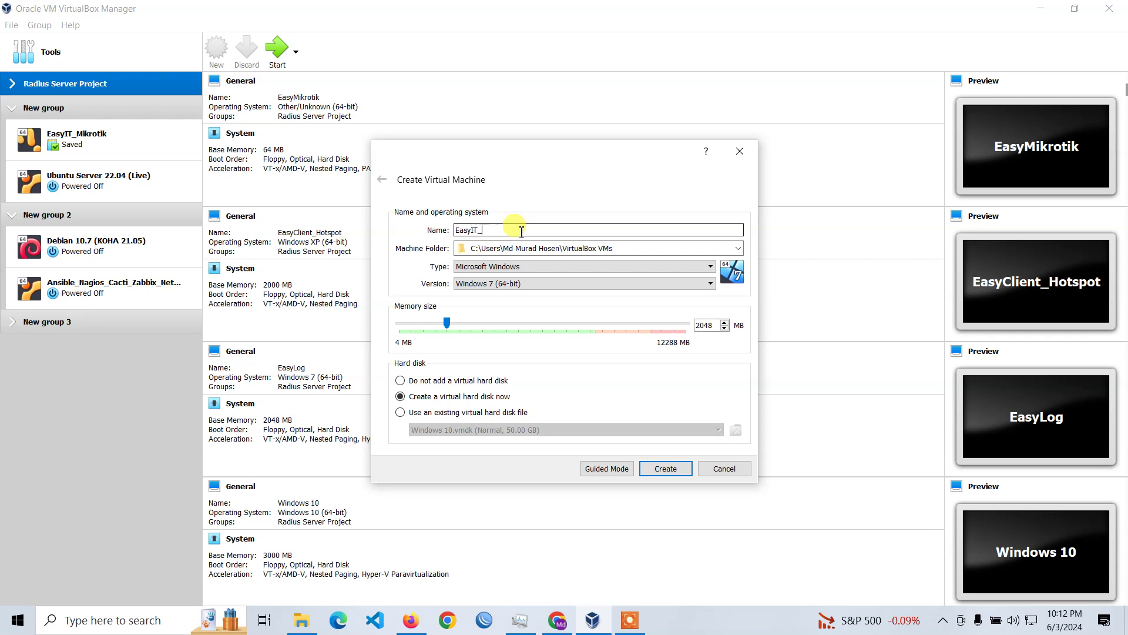
type("asyIT_Ubuntu_24.04")
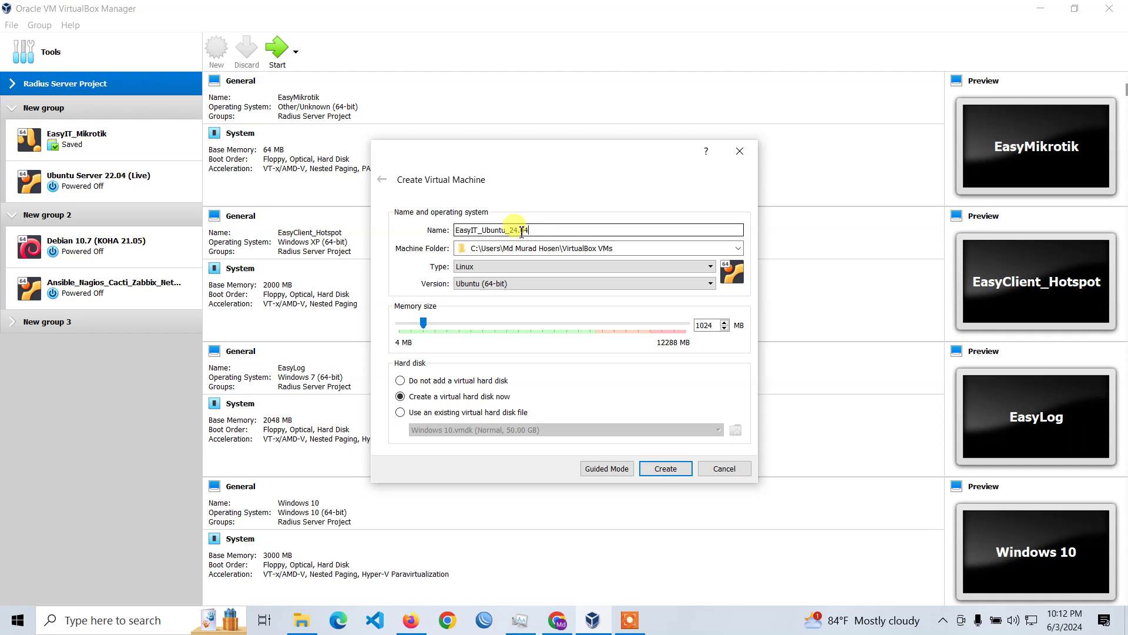
key("ctrl+a")
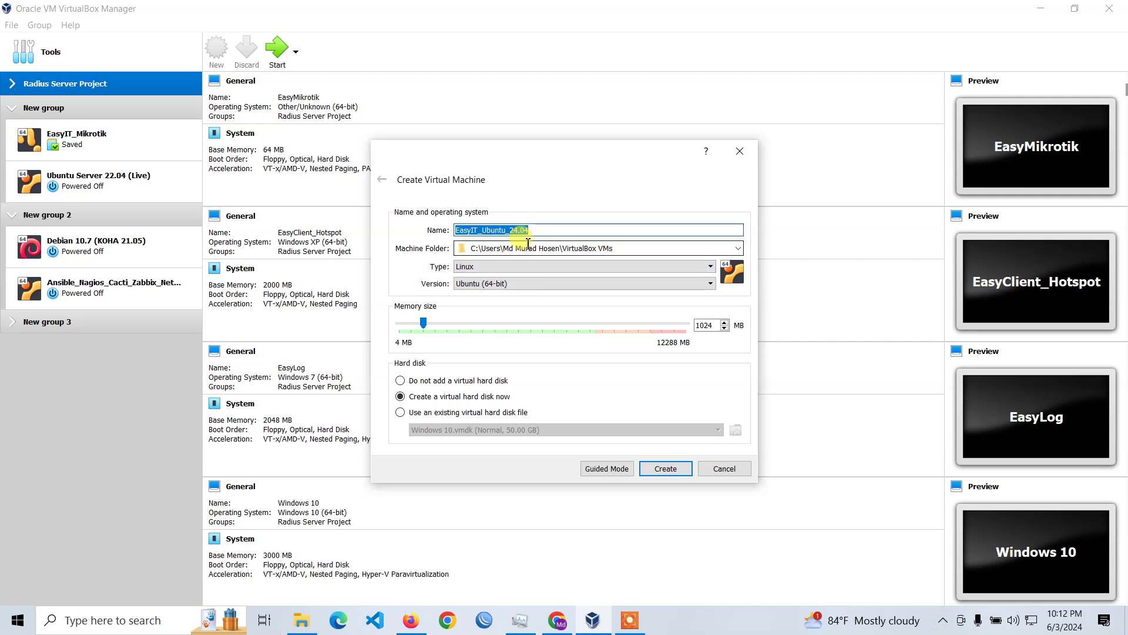
left_click(738, 248)
Create an EasyIT_Ubuntu_24.04 folder in G:\OracleVirtualBoxLab\2024 and select it as the machine folder.
left_click(584, 275)
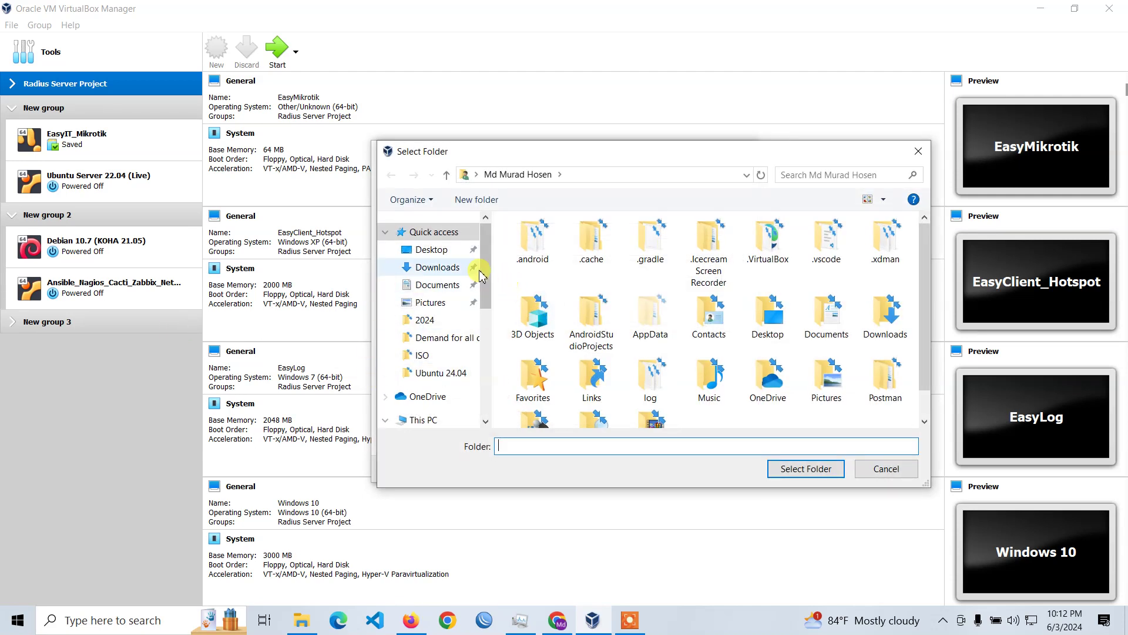
left_click_drag(488, 281, 496, 402)
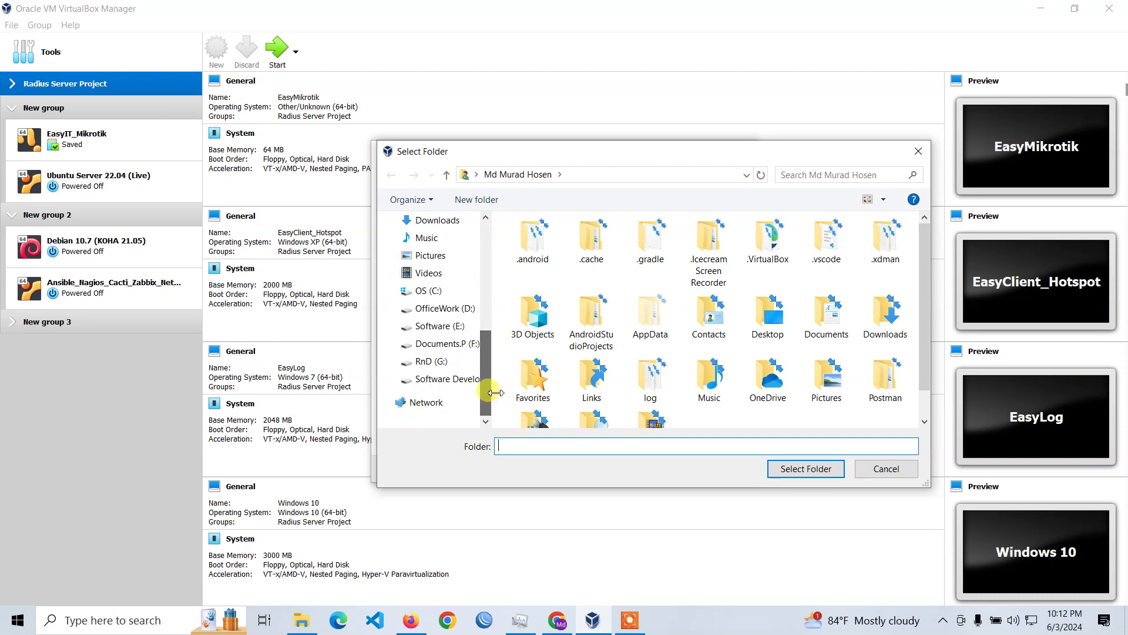
left_click(428, 361)
scroll(587, 282, "down", 2)
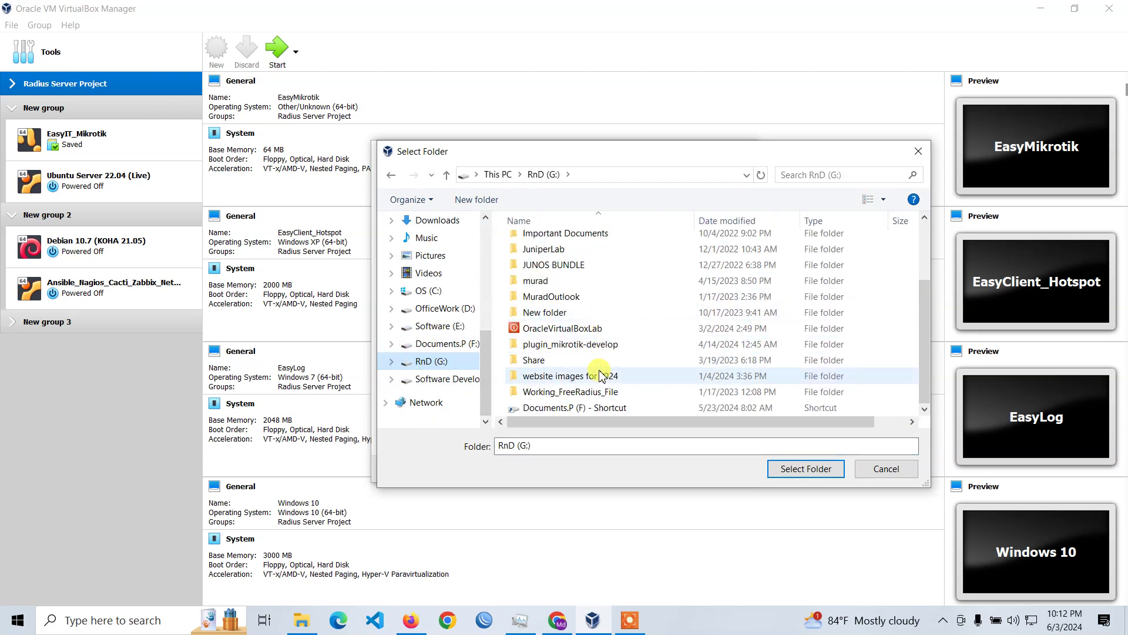
double_click(586, 331)
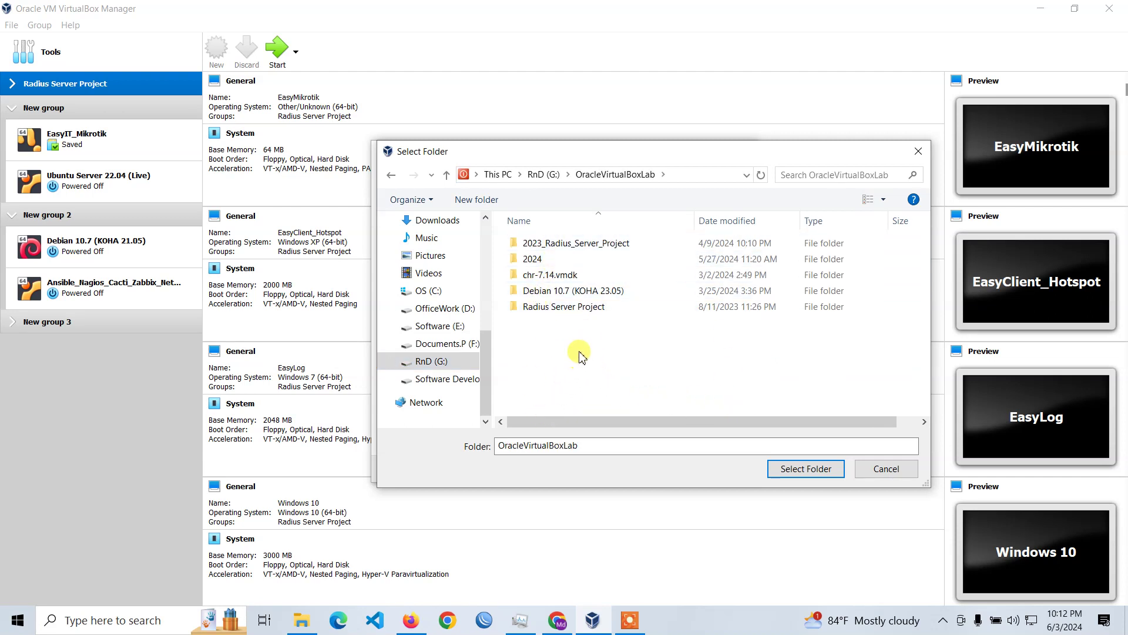
double_click(532, 258)
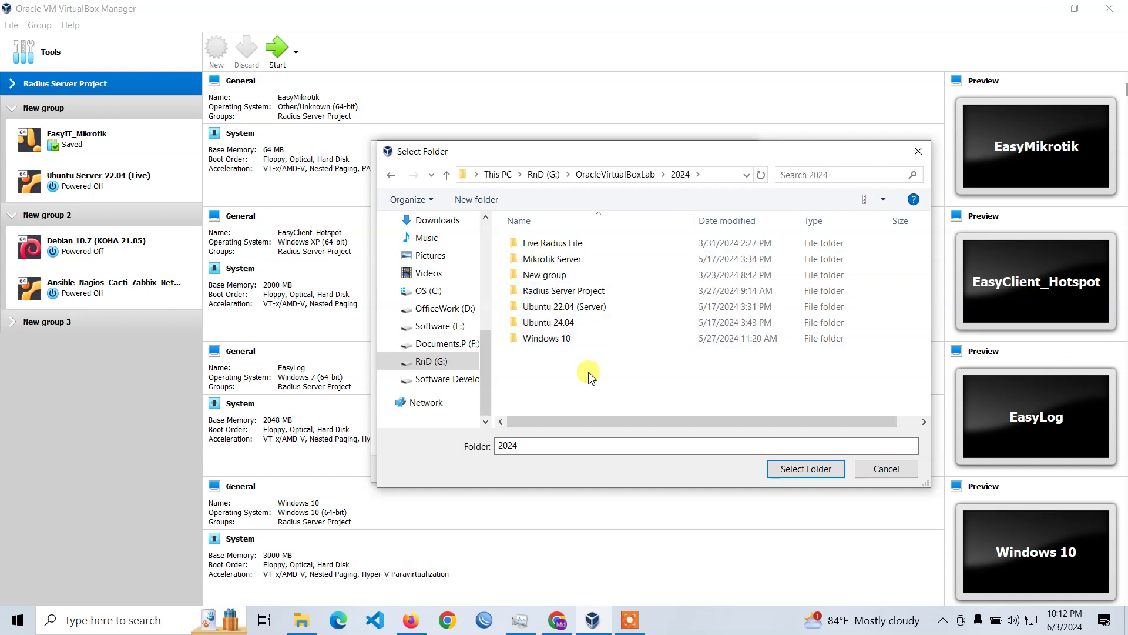
left_click(470, 200)
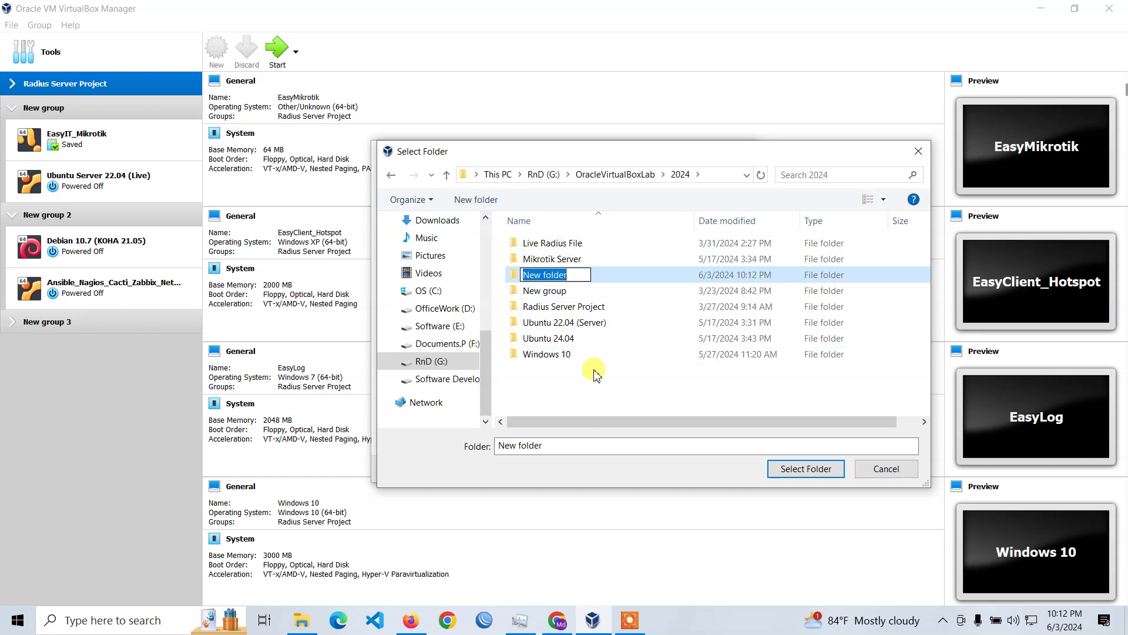
type("Ea")
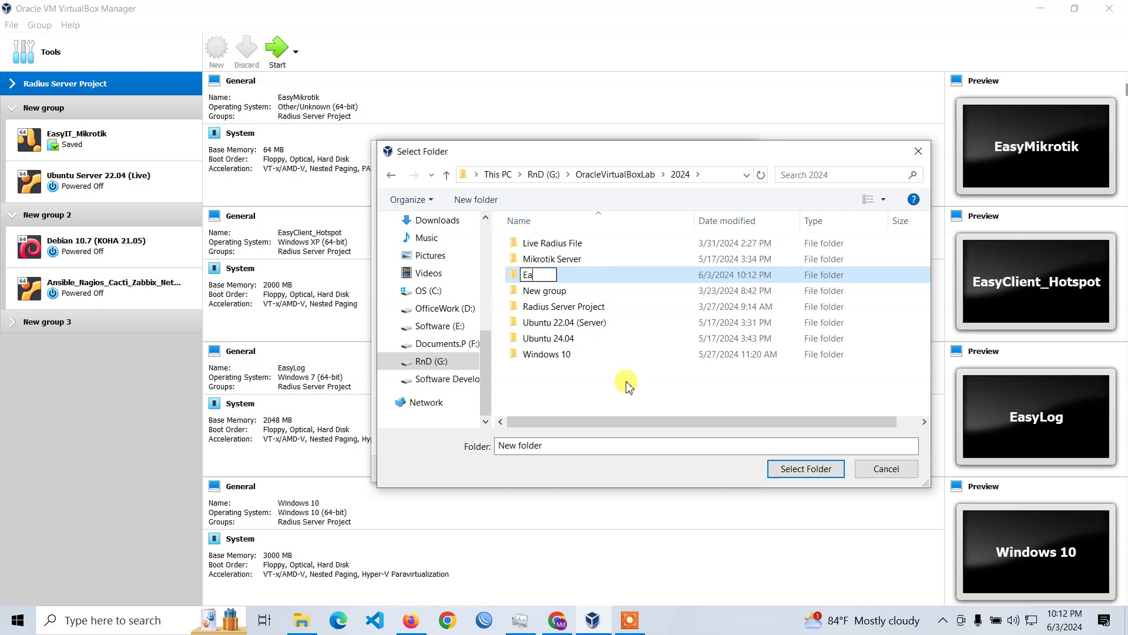
type("syIT_Ubuntu_24.04")
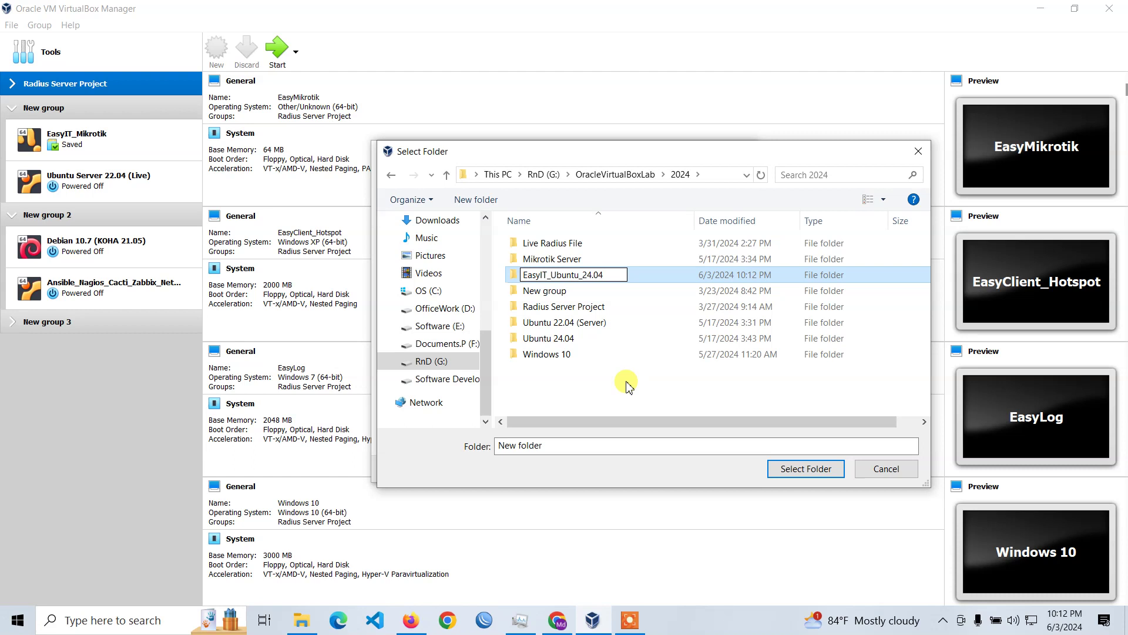
left_click(627, 385)
double_click(632, 243)
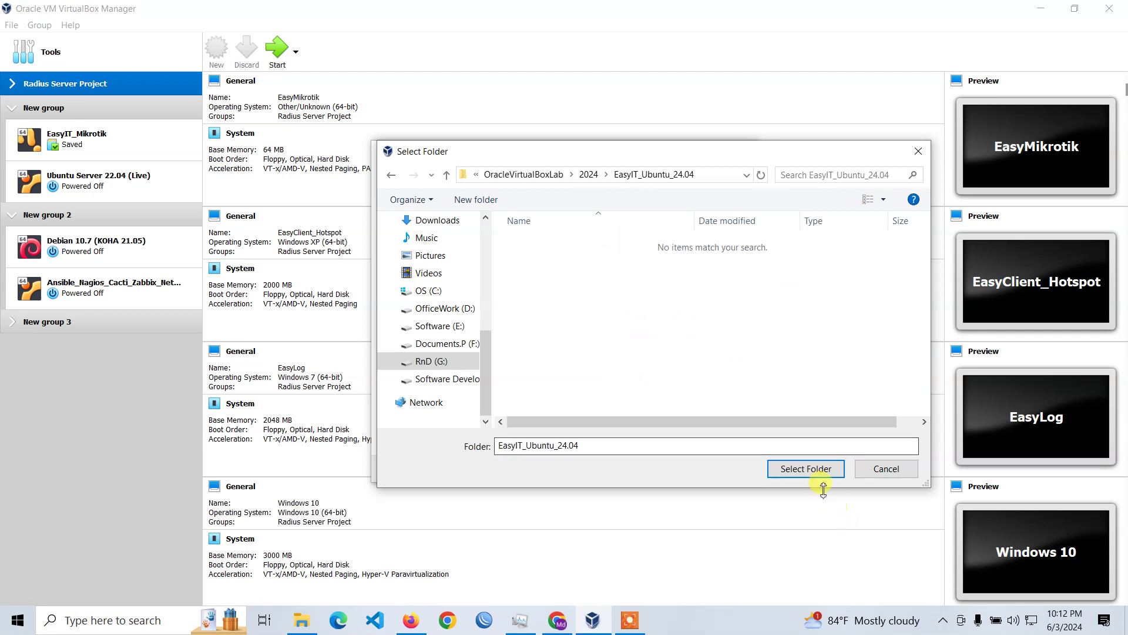
left_click(813, 469)
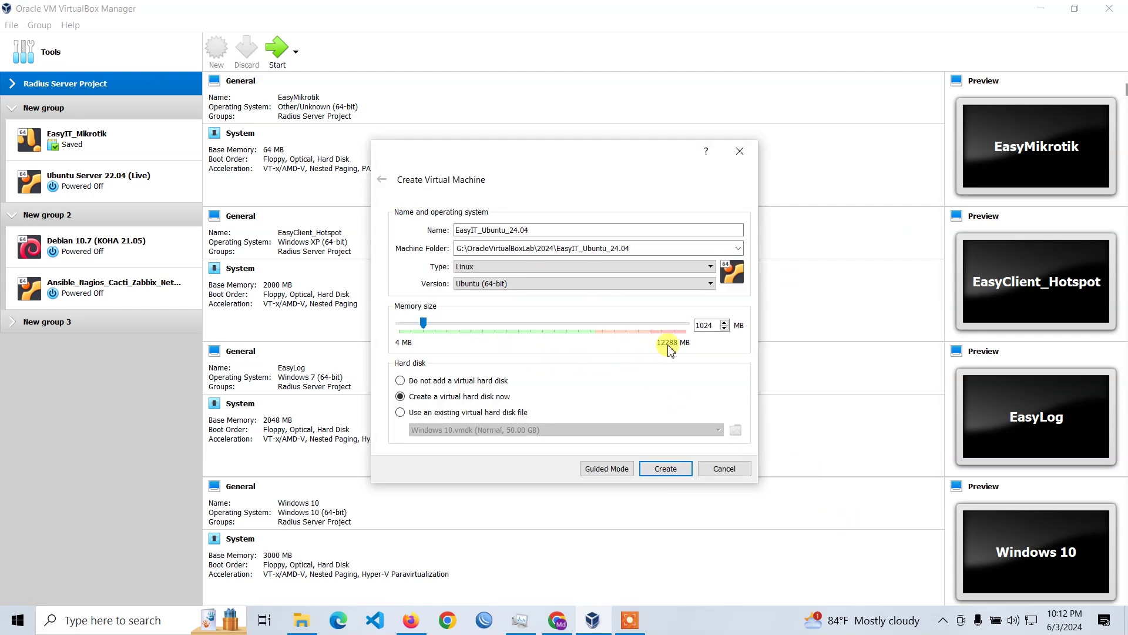
Set the memory size to 3001 MB and create the machine with a new virtual hard disk.
double_click(705, 327)
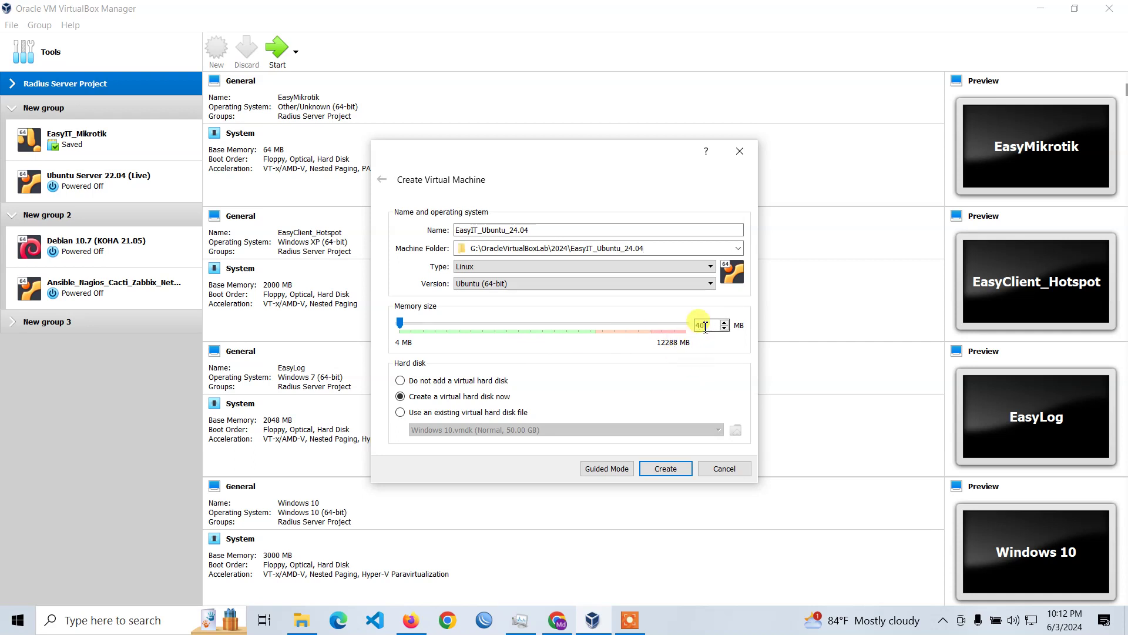
type("4000")
scroll(705, 327, "up", 1)
type("3001")
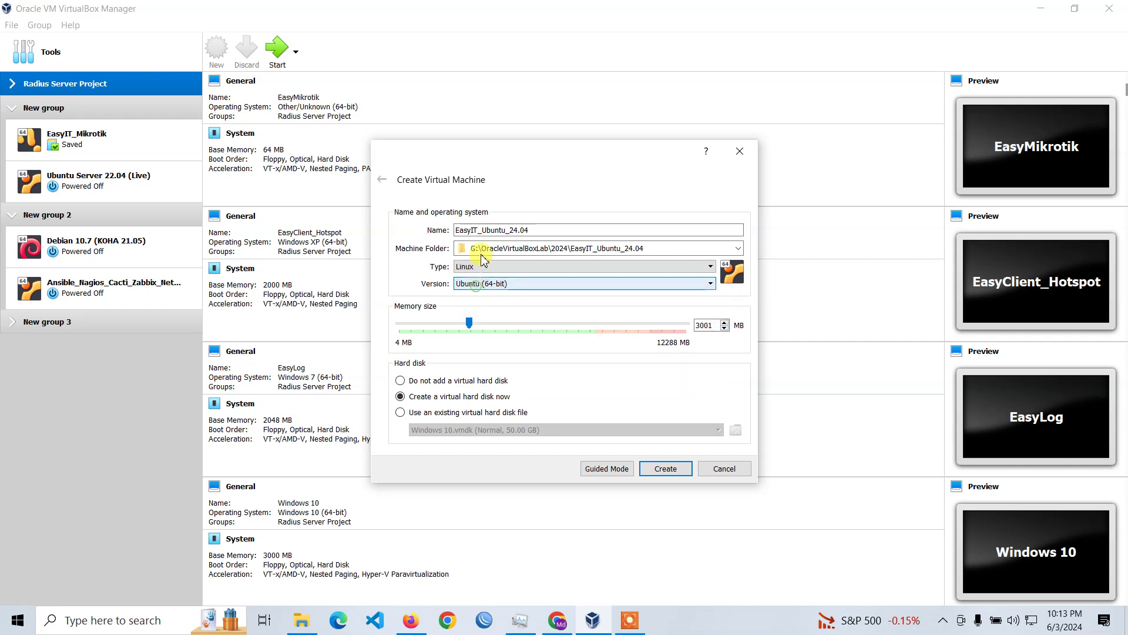
left_click(666, 468)
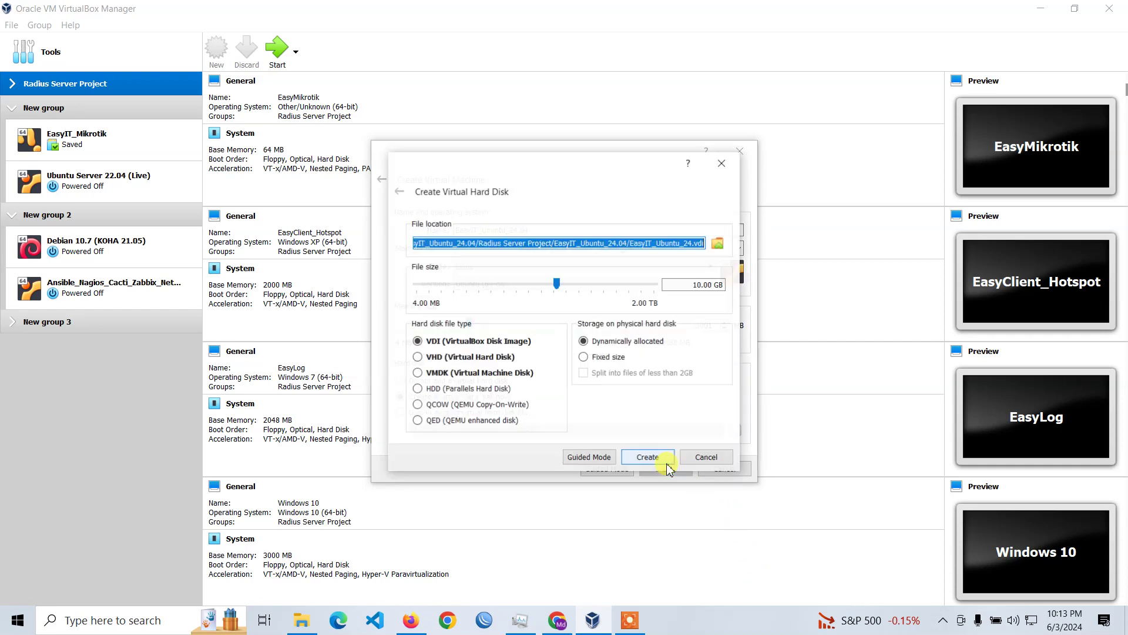
Create a 40.00 GB dynamically allocated VMDK virtual disk for the machine.
left_click(448, 376)
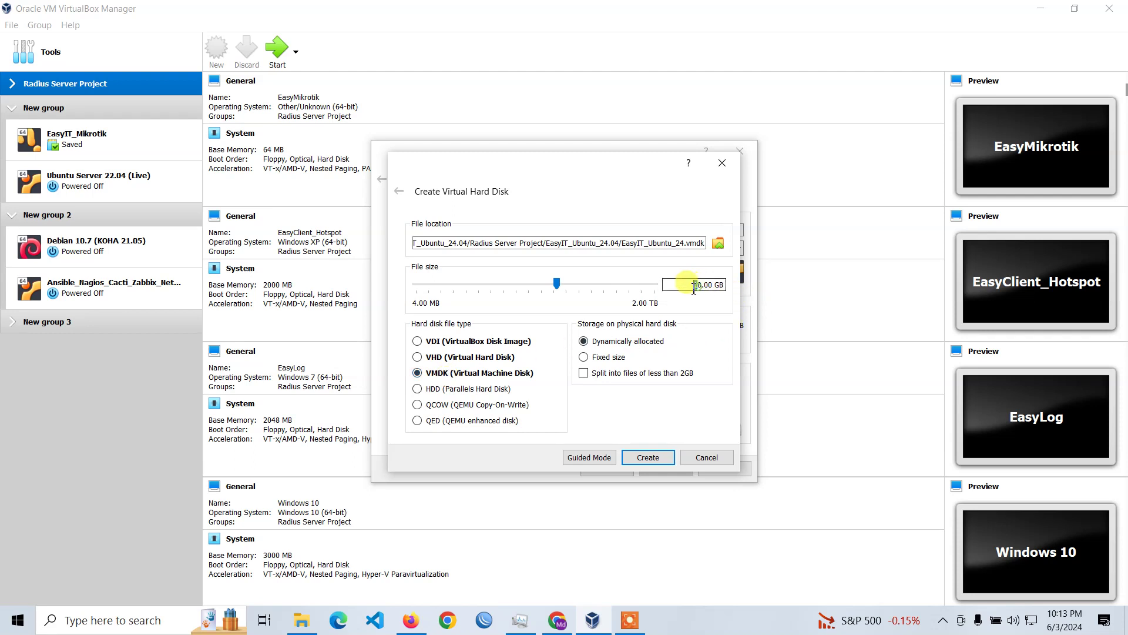
type("4")
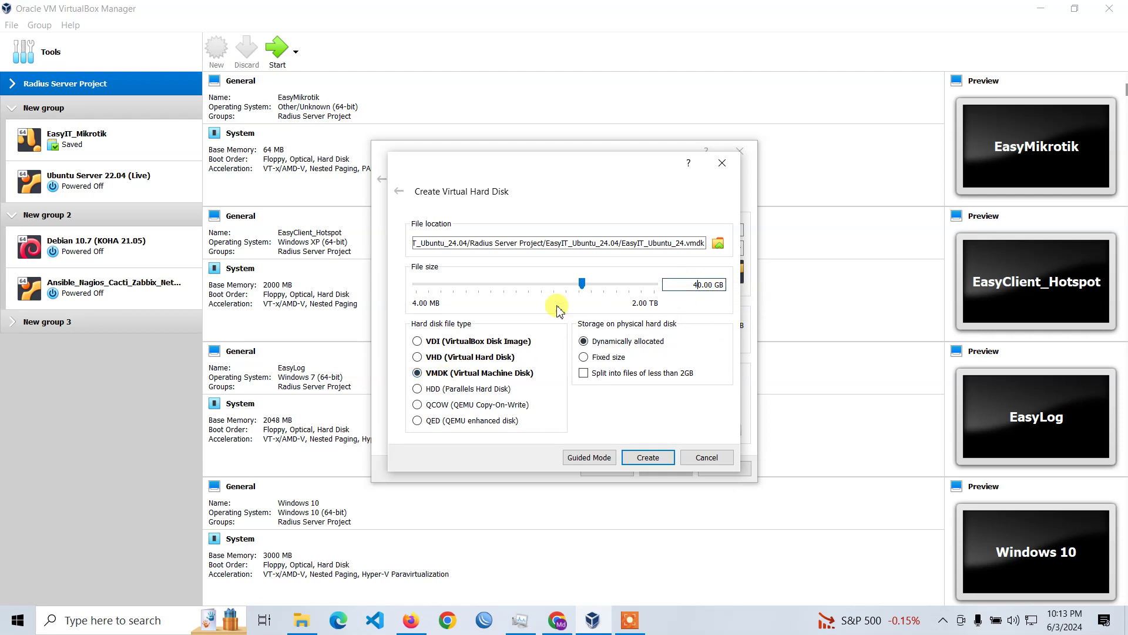
left_click_drag(685, 290, 697, 288)
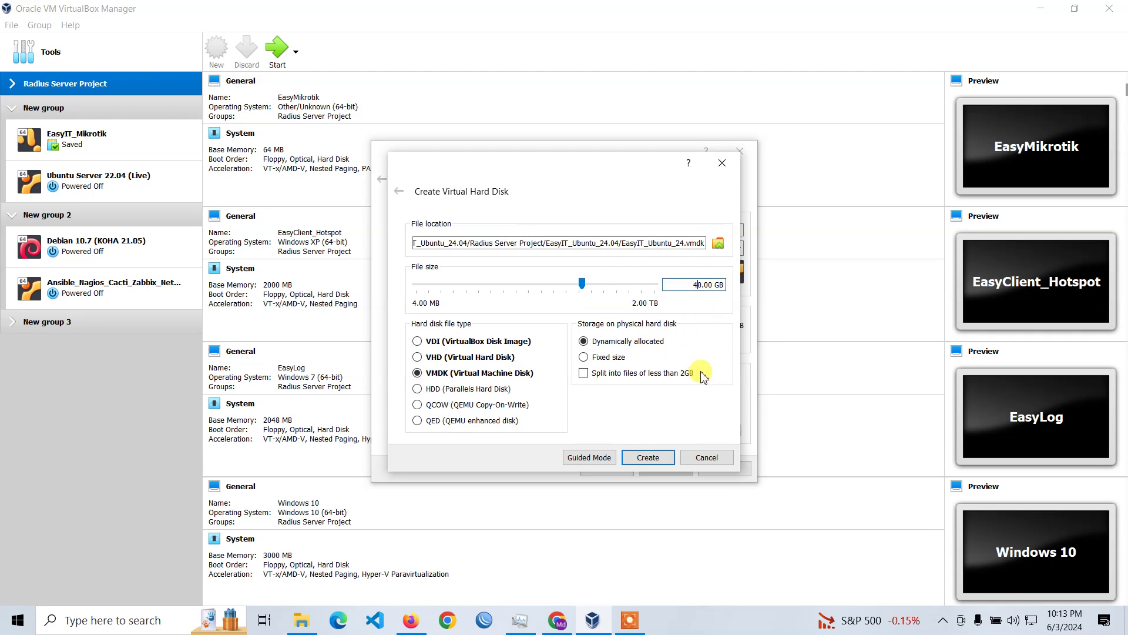
left_click(646, 458)
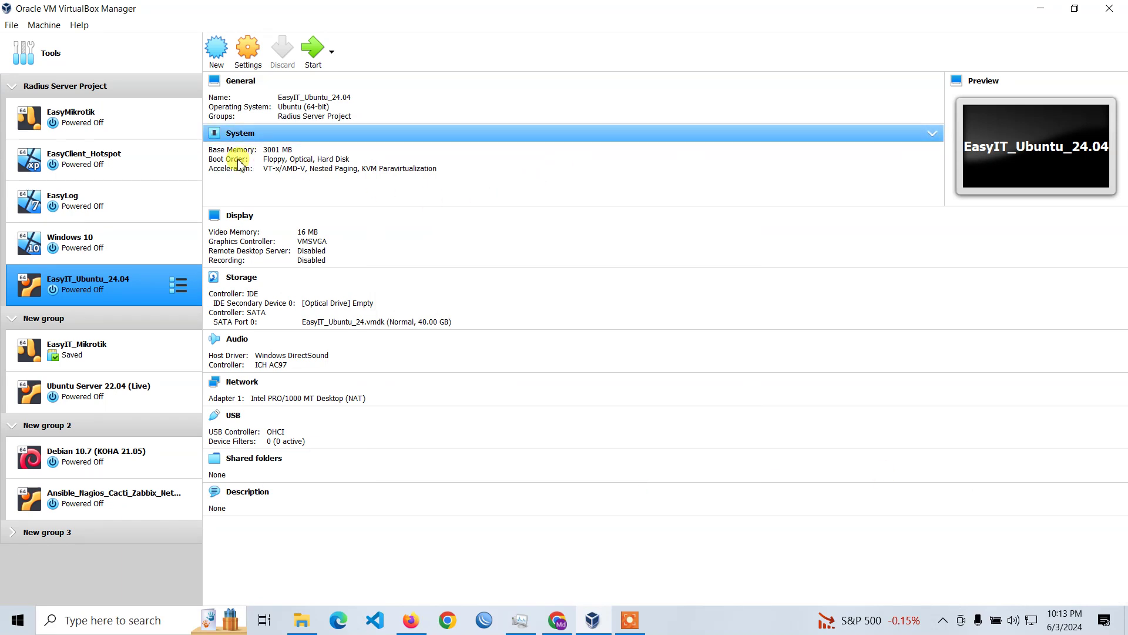
In the machine's network settings, attach Adapter 1 to Host-only Adapter #2.
left_click(260, 60)
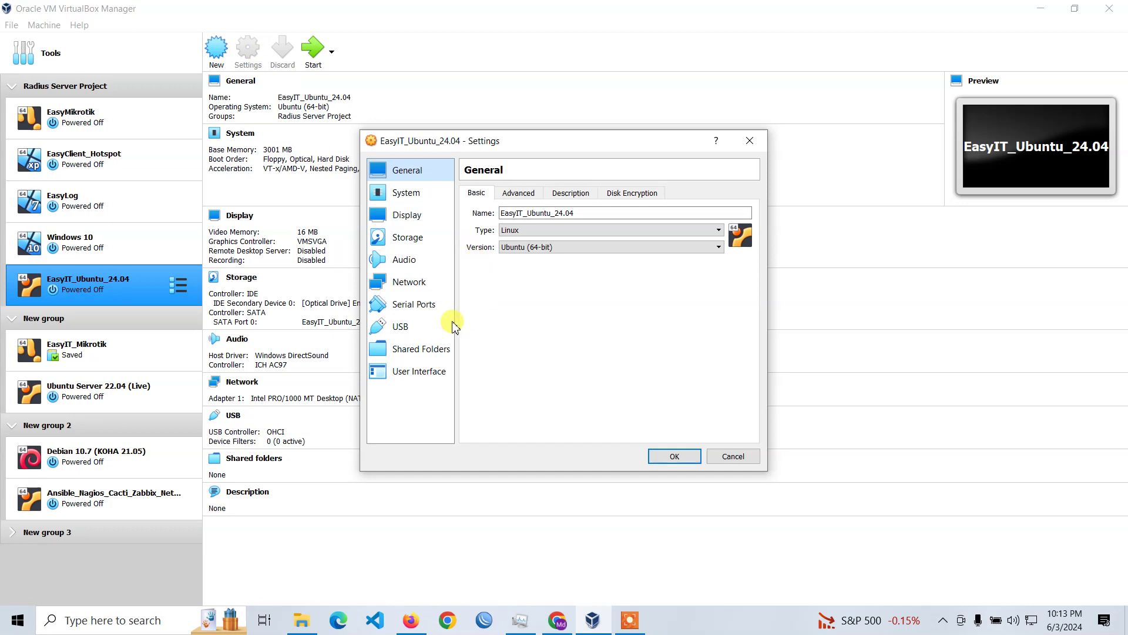
left_click(421, 286)
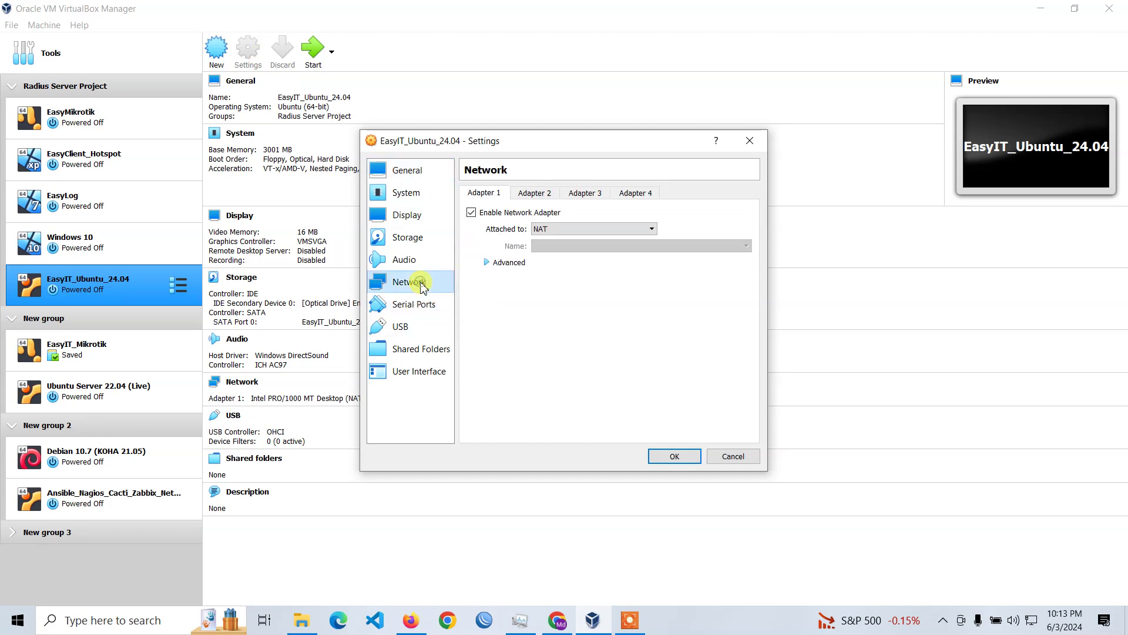
left_click(547, 194)
left_click(484, 193)
left_click(541, 230)
left_click(542, 235)
left_click(549, 228)
left_click(562, 268)
left_click(565, 246)
left_click(569, 251)
left_click(570, 246)
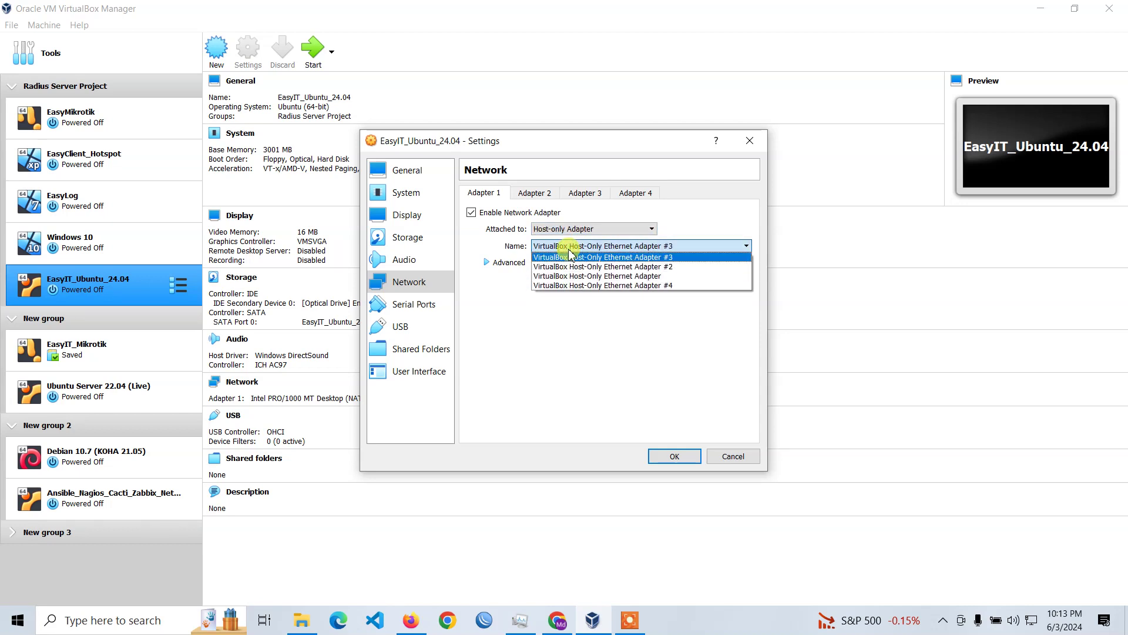
key("Down")
key("Down")
key("Down")
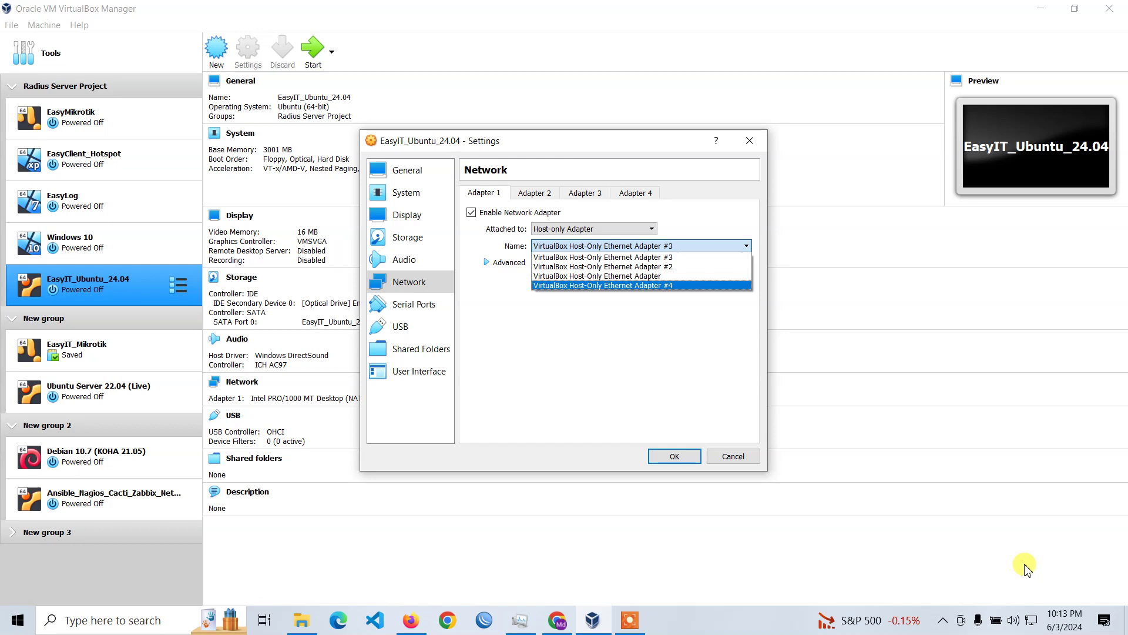
left_click(640, 337)
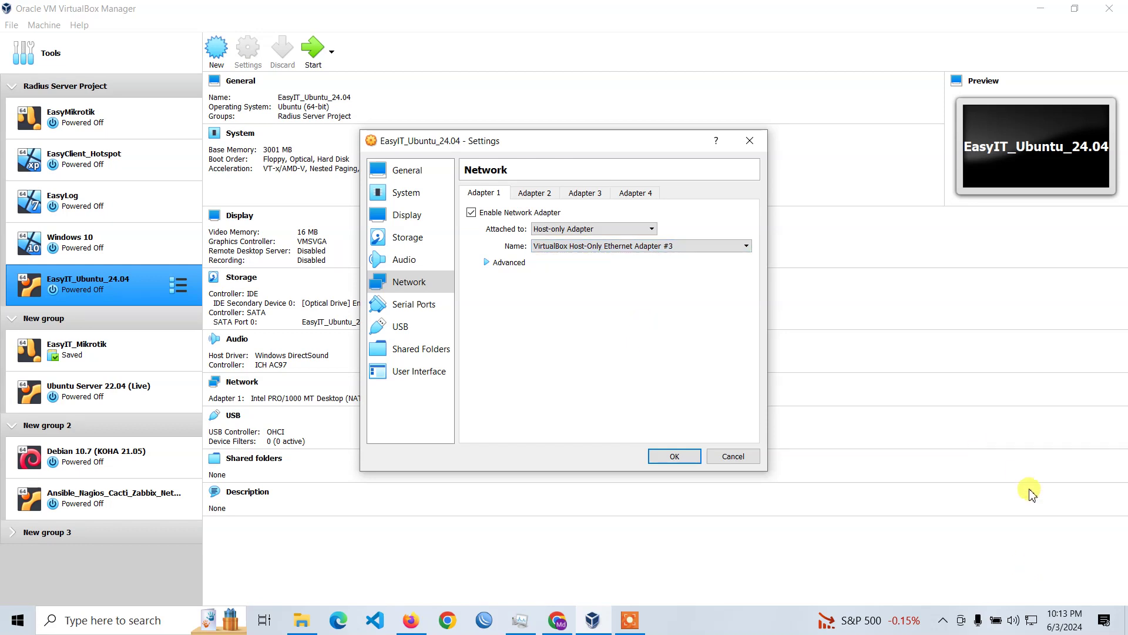
left_click(588, 247)
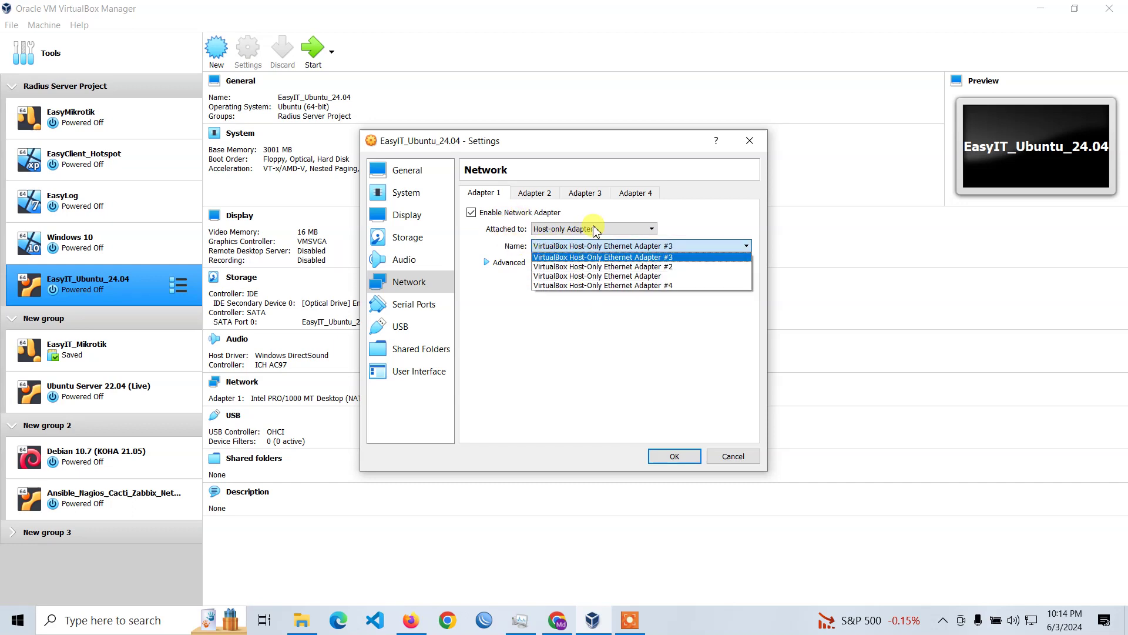
left_click(643, 267)
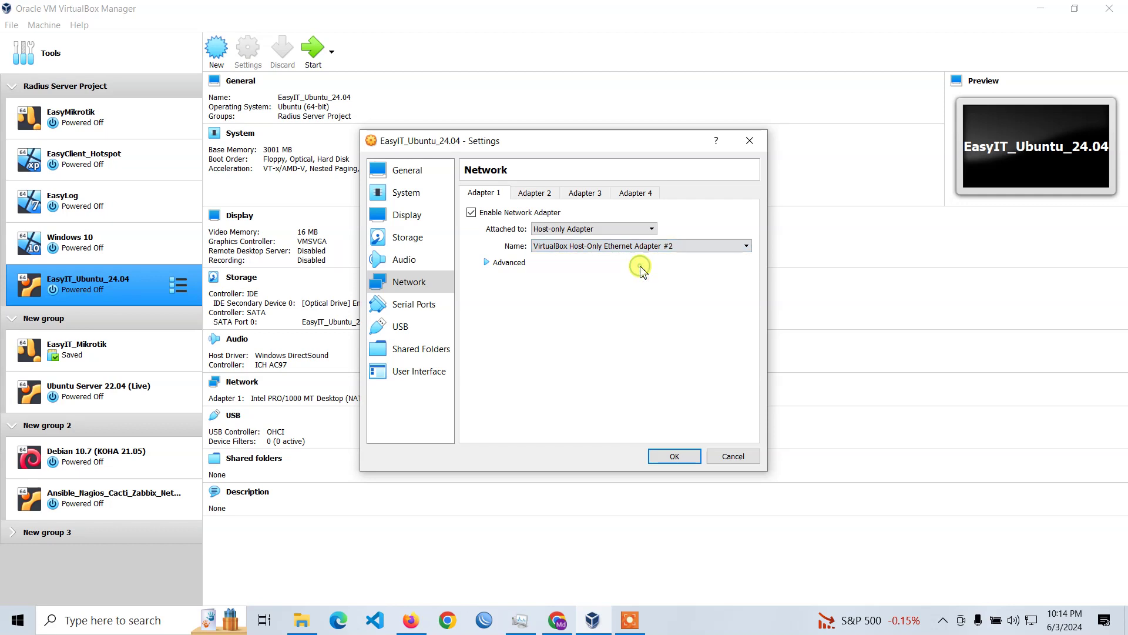
Enable Adapter 2, attach it to Host-only Adapter #3, and save the settings.
left_click(535, 193)
left_click(503, 213)
left_click(575, 228)
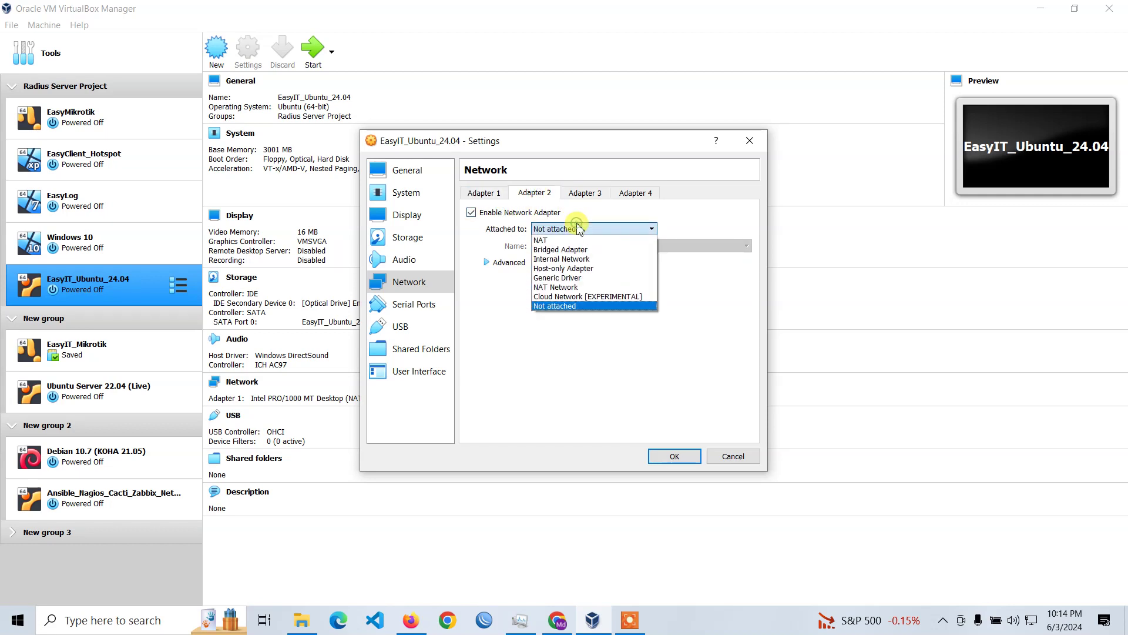
left_click(599, 268)
left_click(598, 246)
left_click(599, 255)
left_click(675, 456)
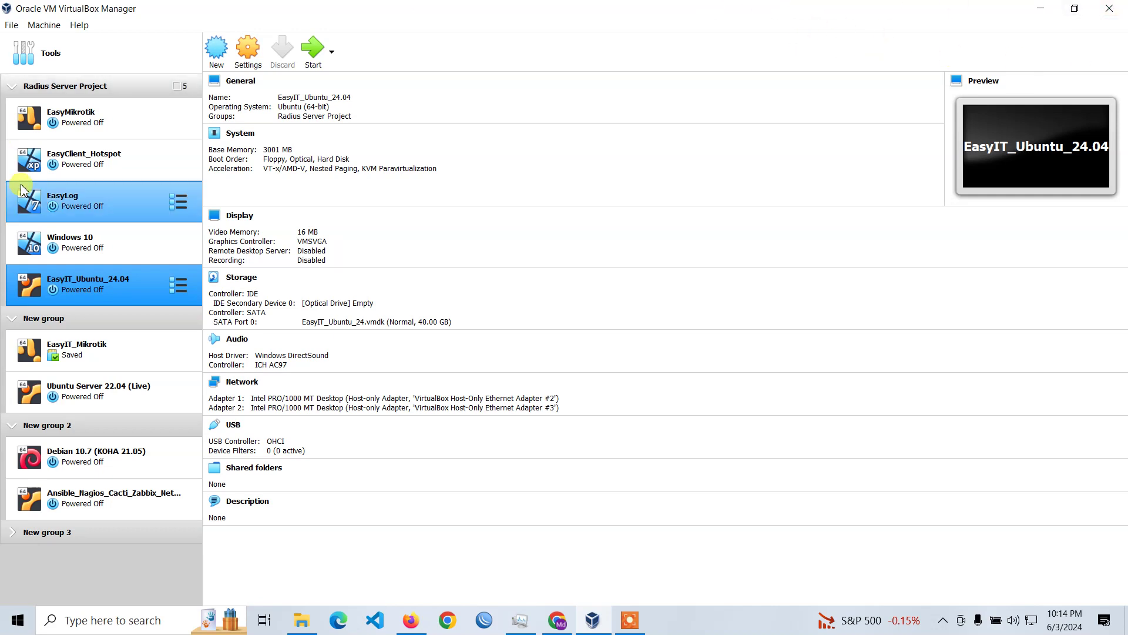
Review the host-only networks in the Host Network Manager, then start EasyIT_Ubuntu_24.04.
left_click(11, 26)
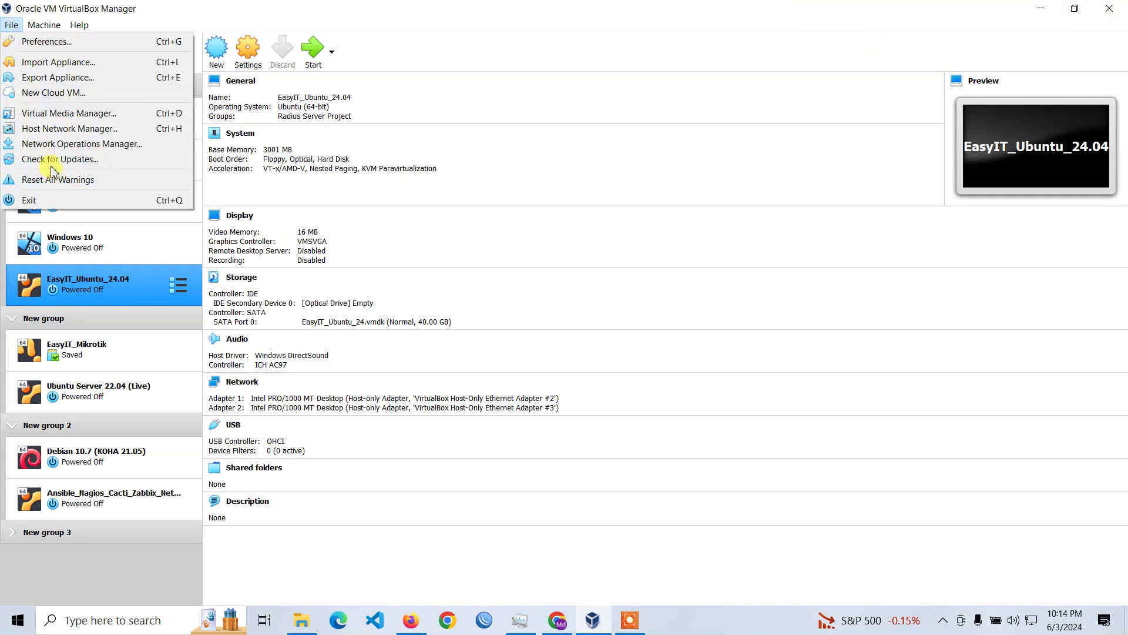
left_click(85, 131)
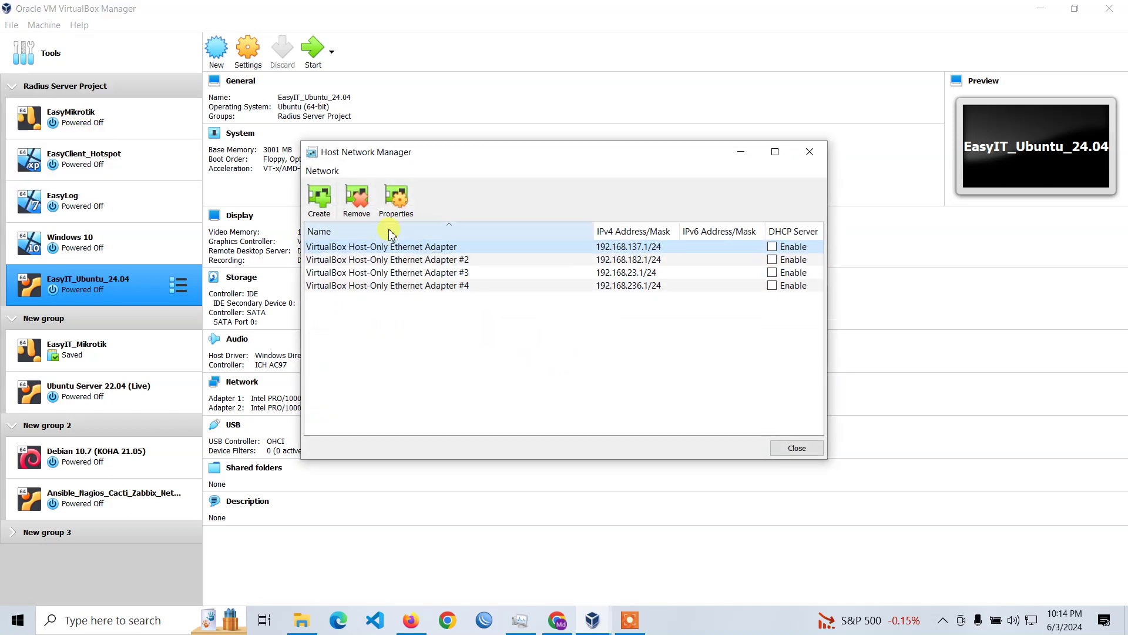
left_click(795, 448)
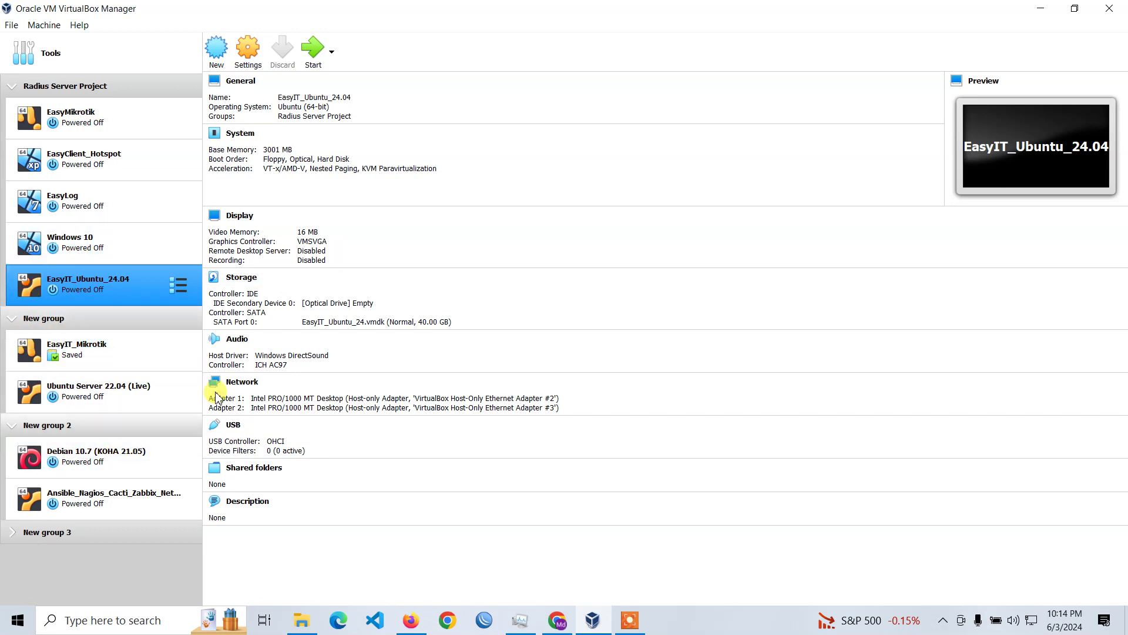
left_click(314, 56)
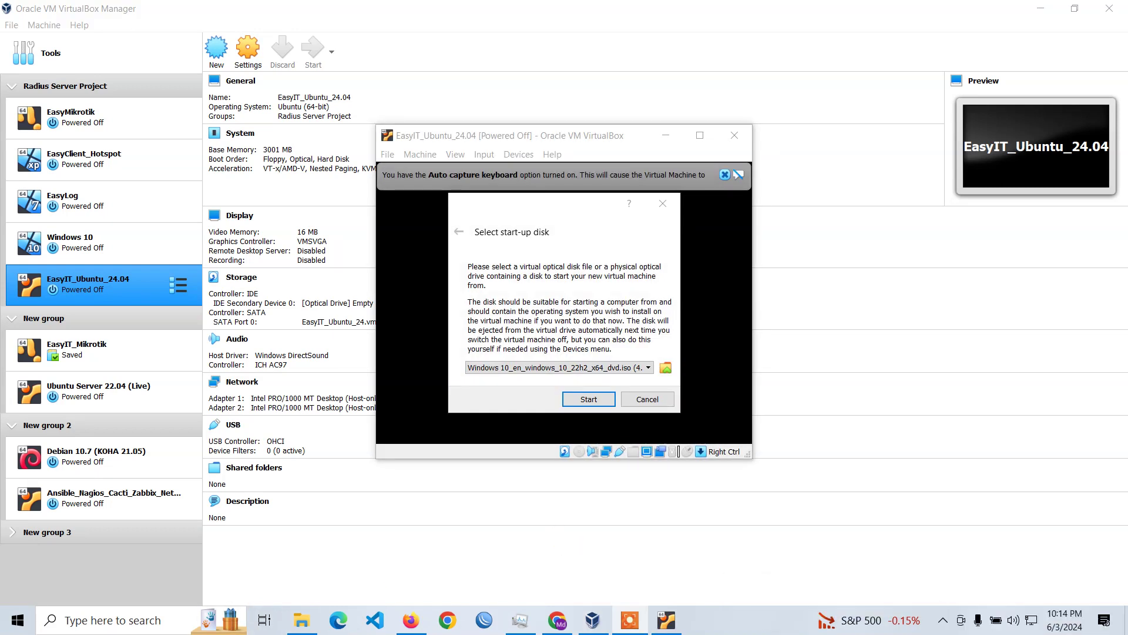
Boot the machine from ubuntu-24.04-desktop-amd64.iso in E:\ISO and maximize its window.
left_click(666, 368)
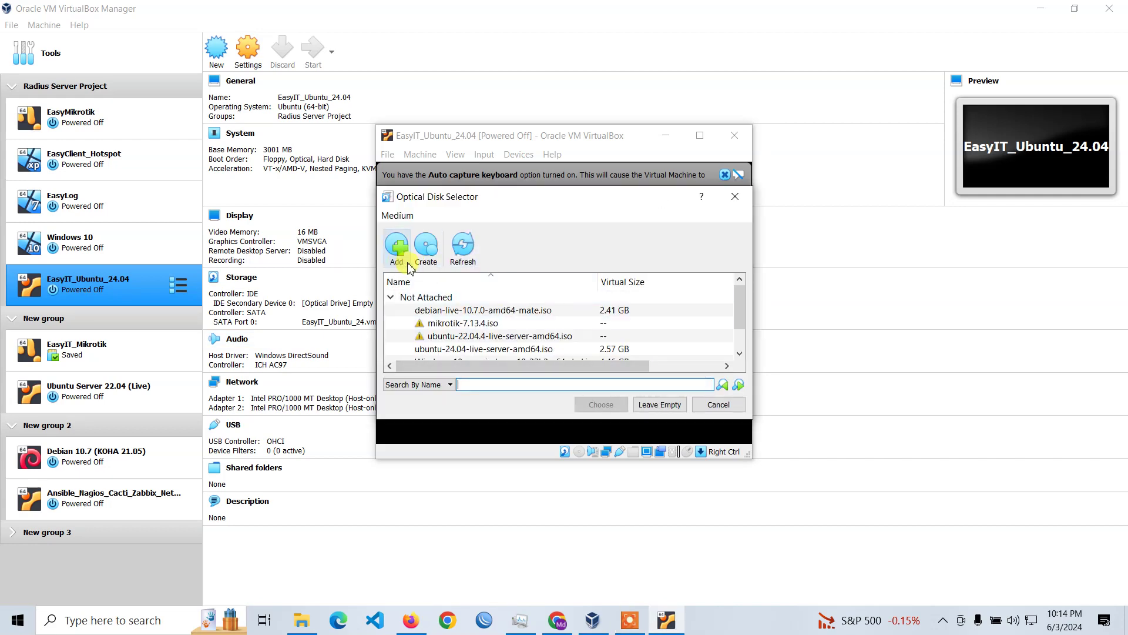
left_click(404, 258)
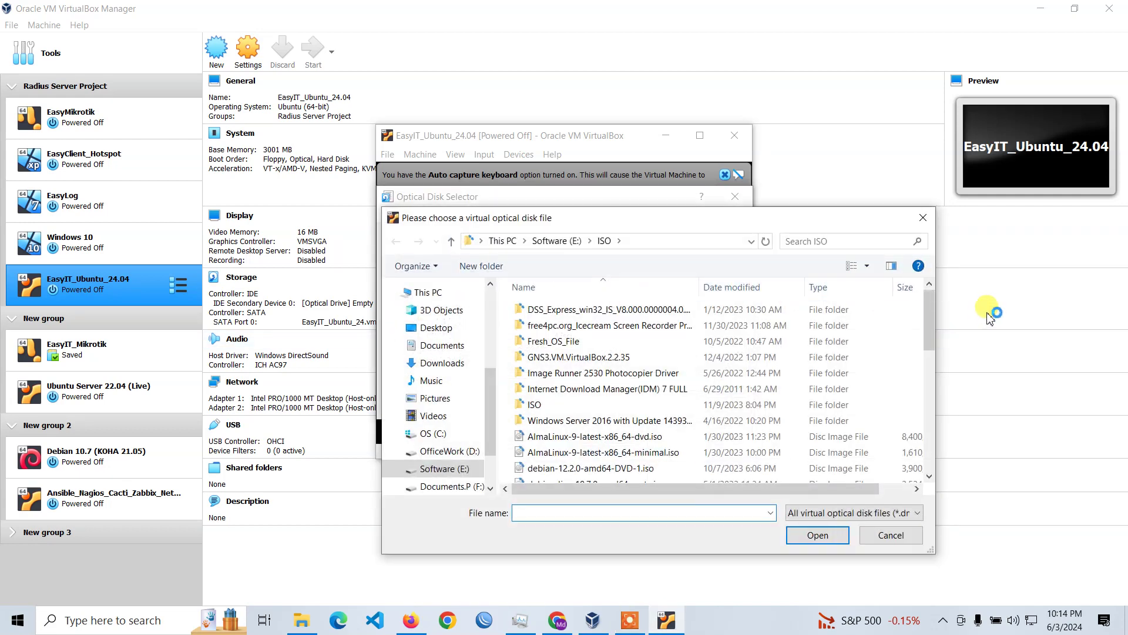
left_click_drag(930, 302, 952, 445)
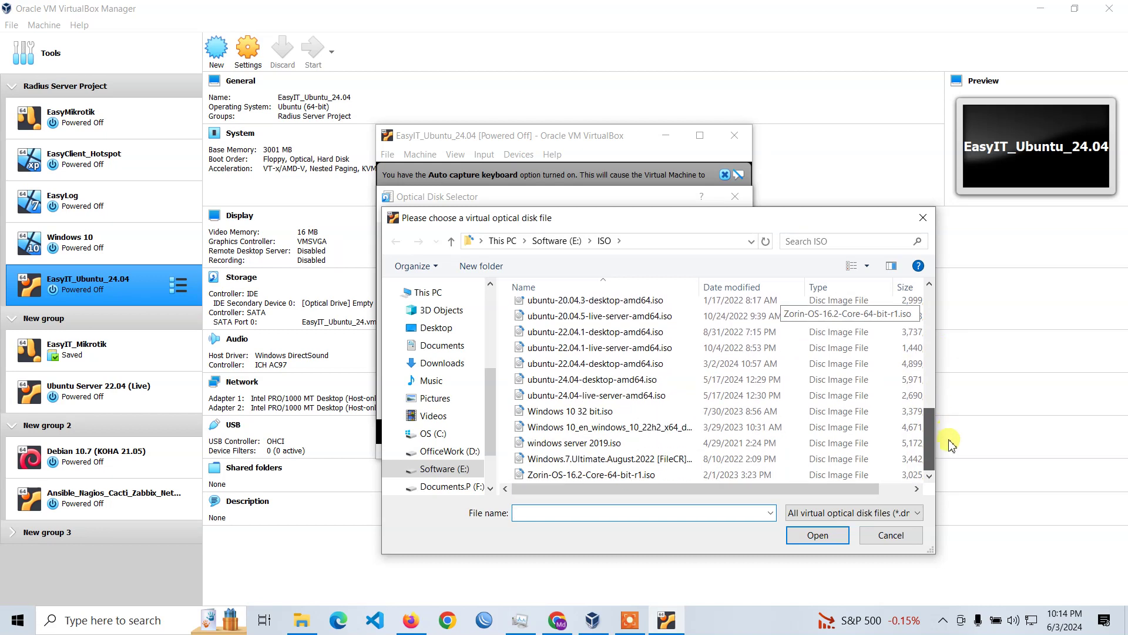
double_click(611, 379)
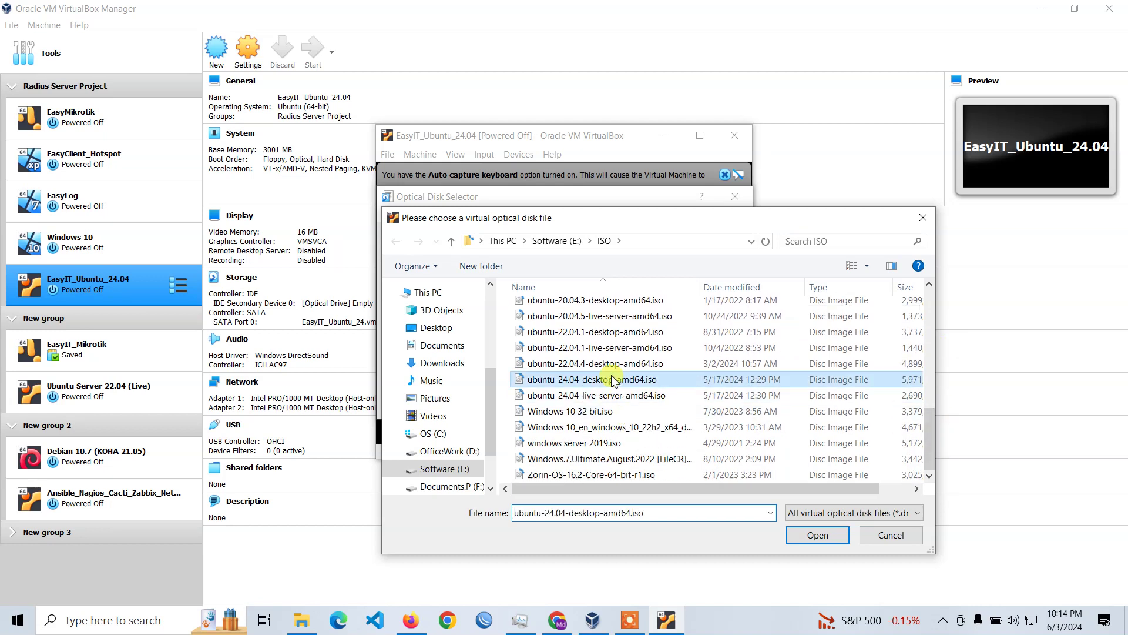
left_click(601, 407)
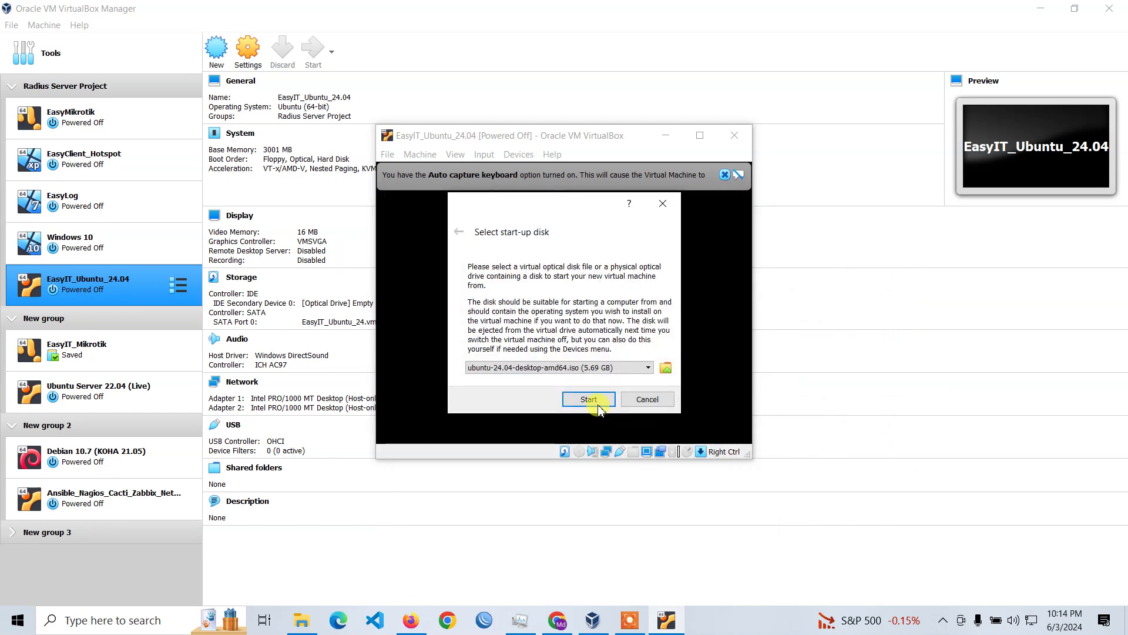
left_click(589, 399)
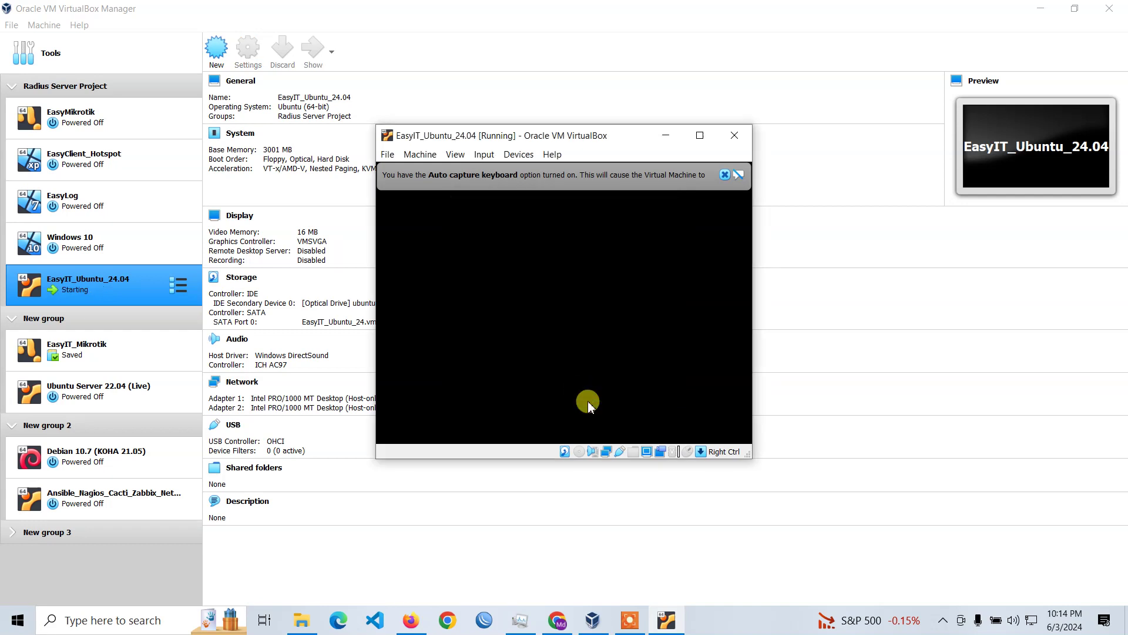
left_click(699, 135)
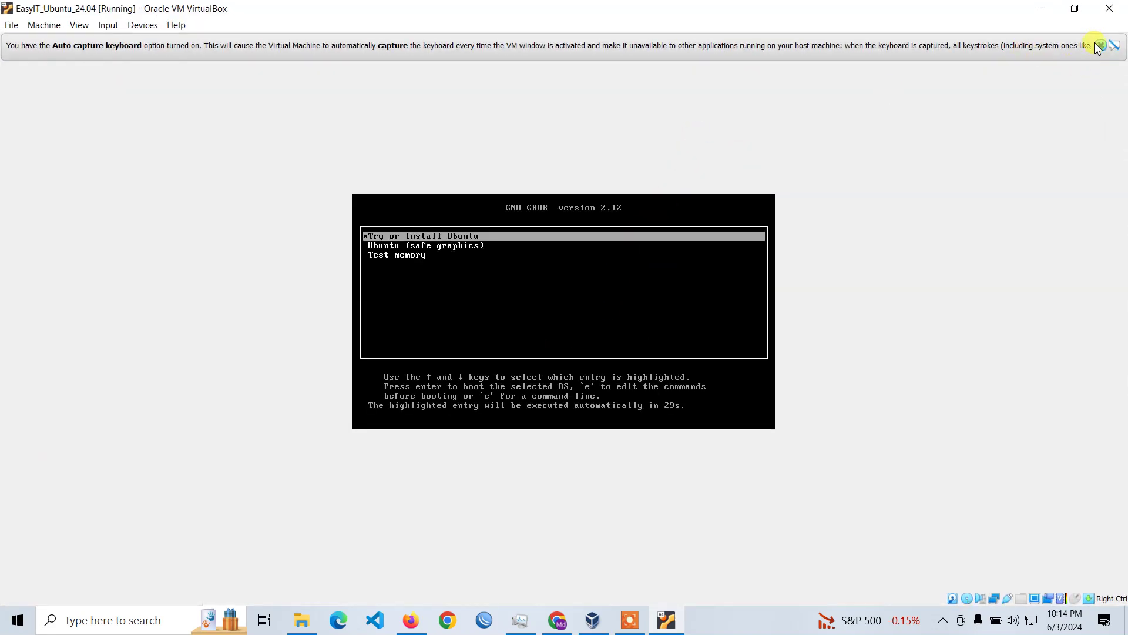
Dismiss the VirtualBox notices and boot 'Try or Install Ubuntu' from the GRUB menu.
left_click(1100, 46)
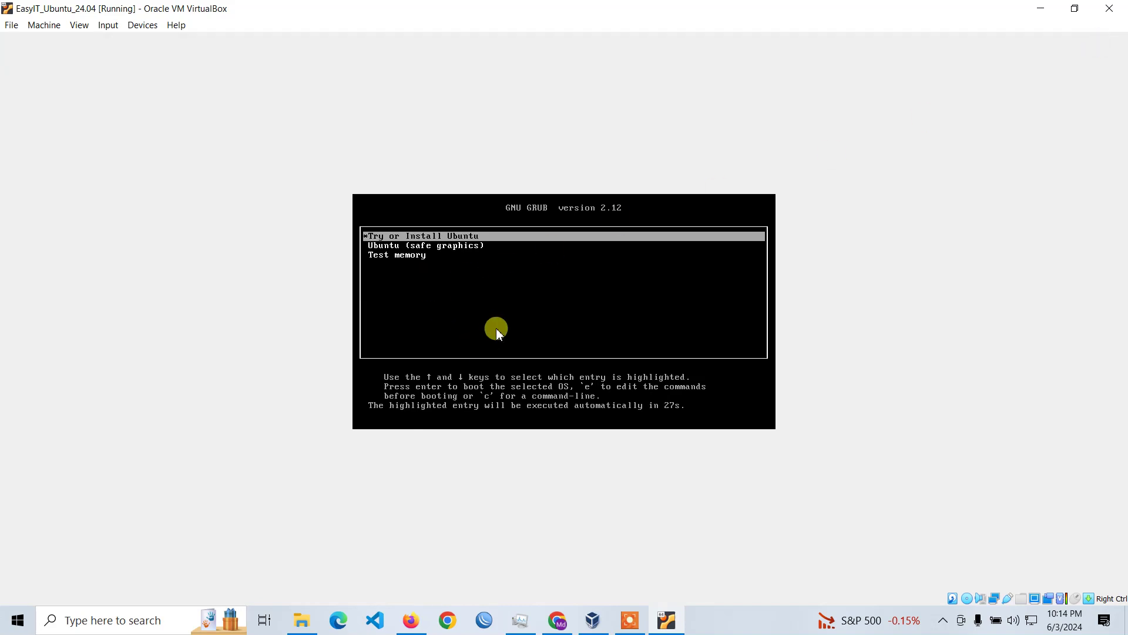
key("Return")
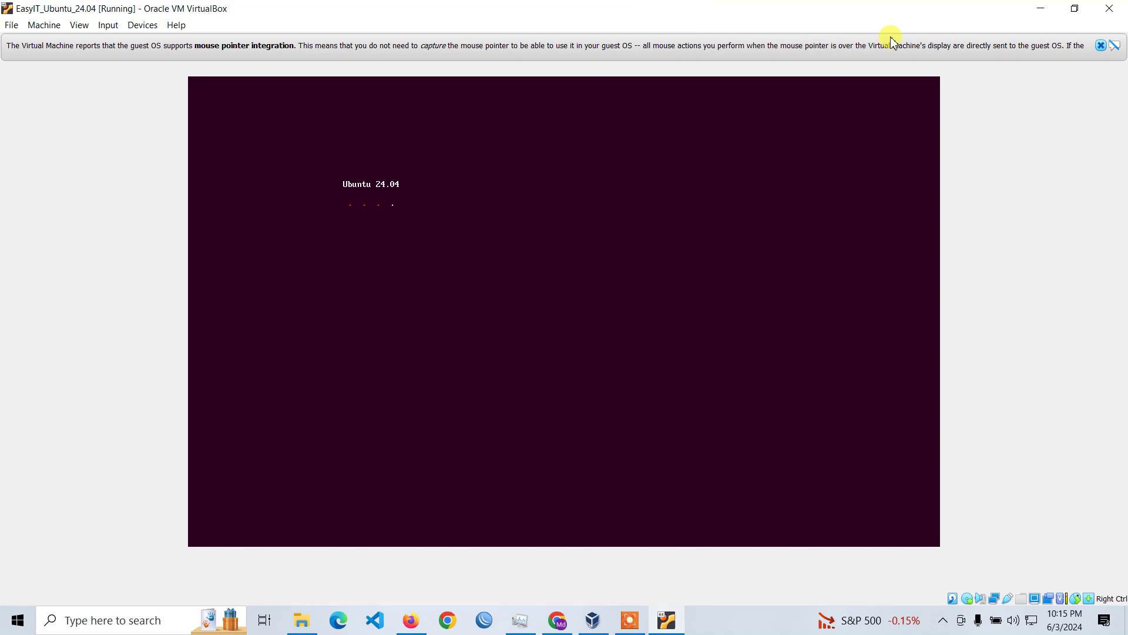
left_click(1100, 46)
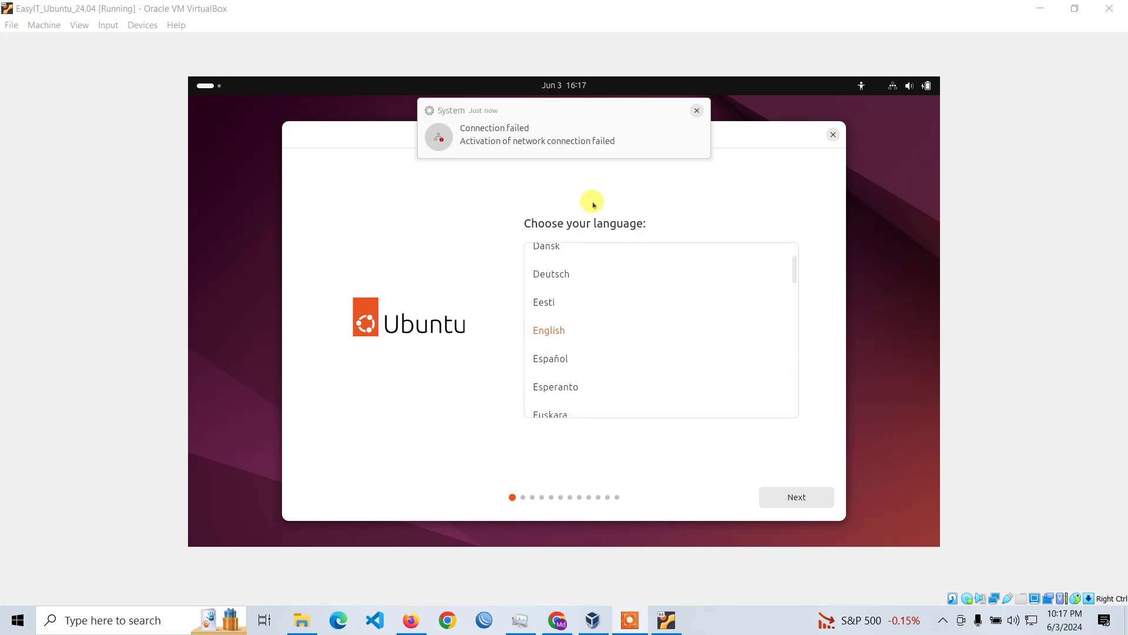
Accept English, default accessibility and keyboard, and choose the wired internet connection.
left_click(695, 109)
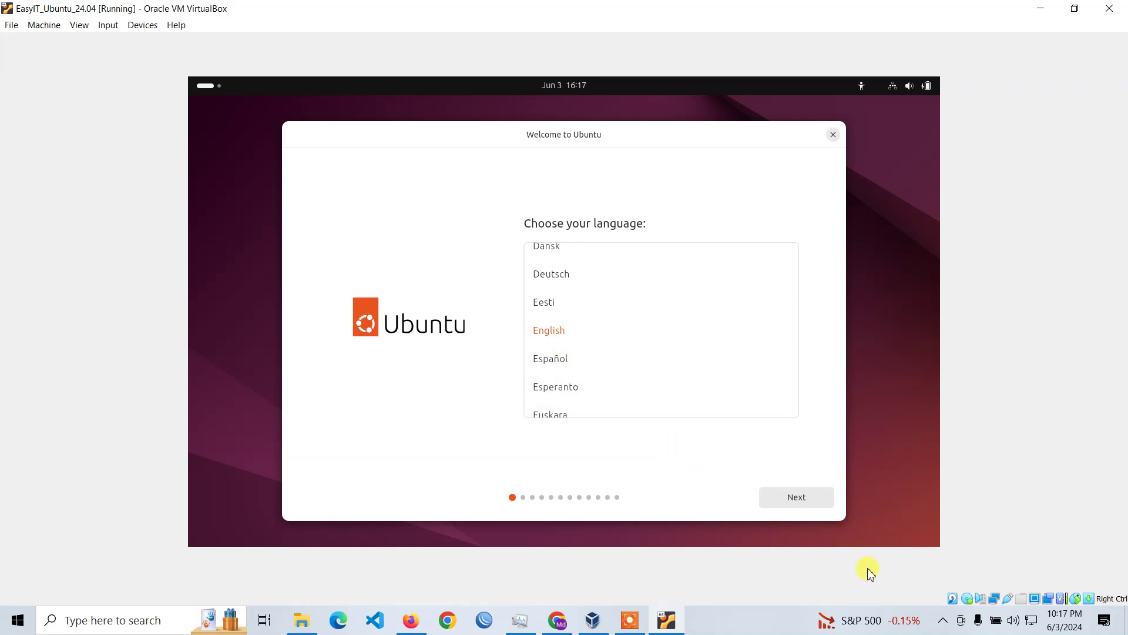
left_click(796, 495)
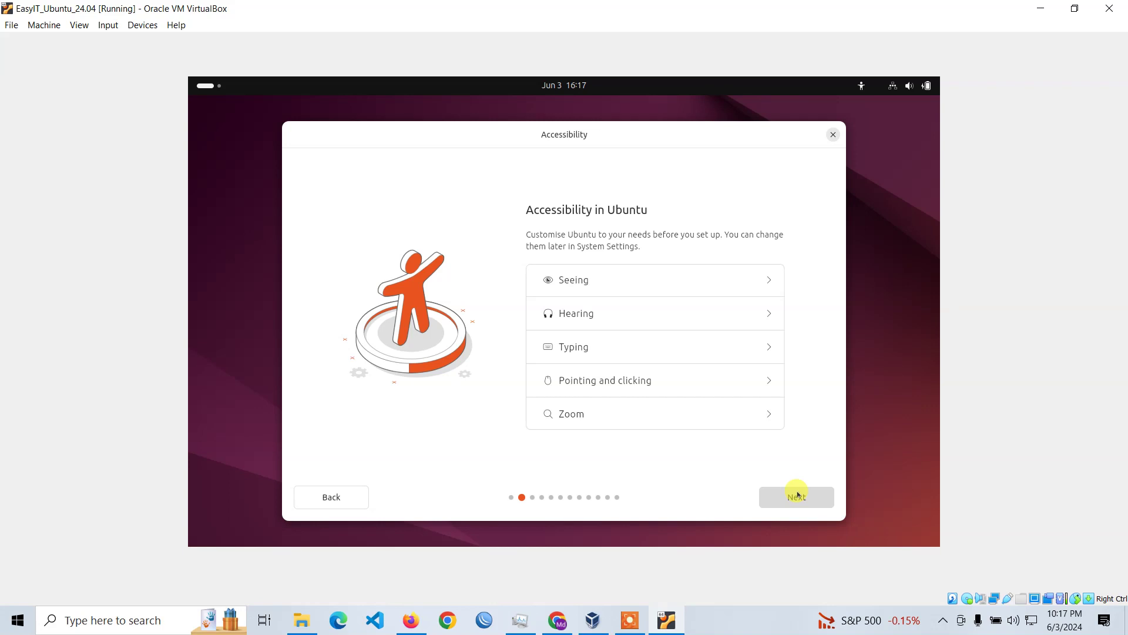
left_click(797, 494)
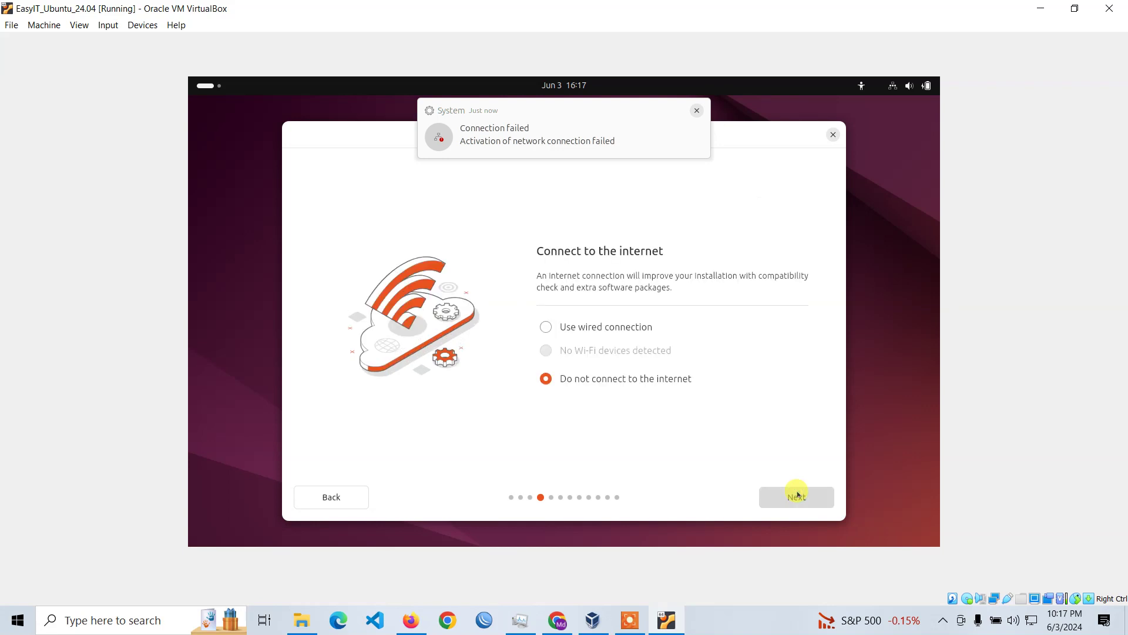
left_click(791, 500)
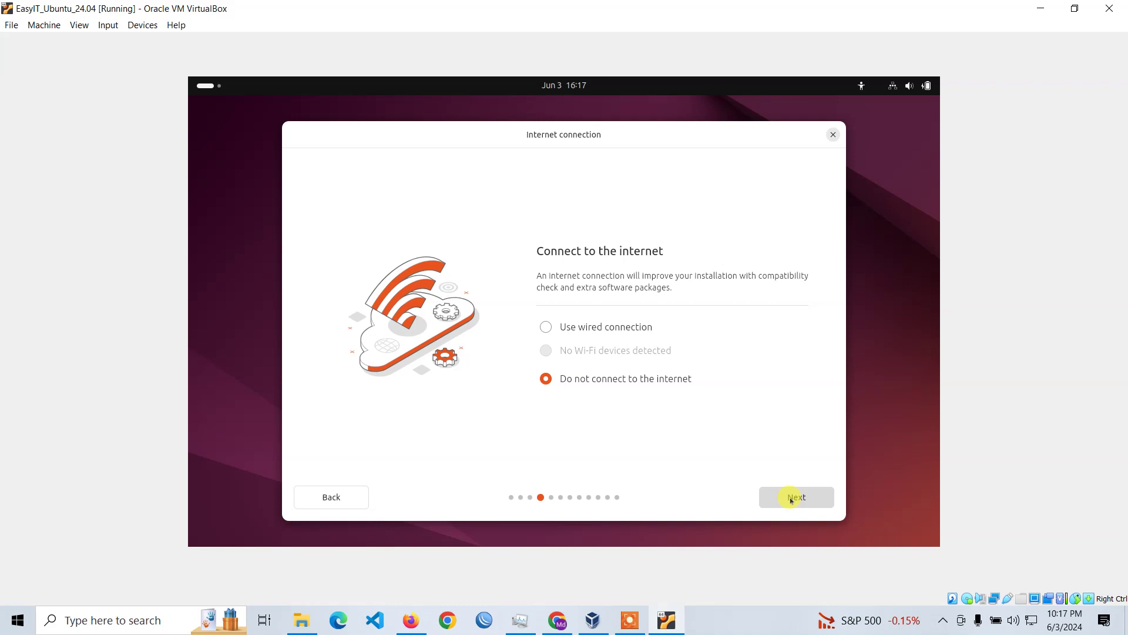
left_click(588, 324)
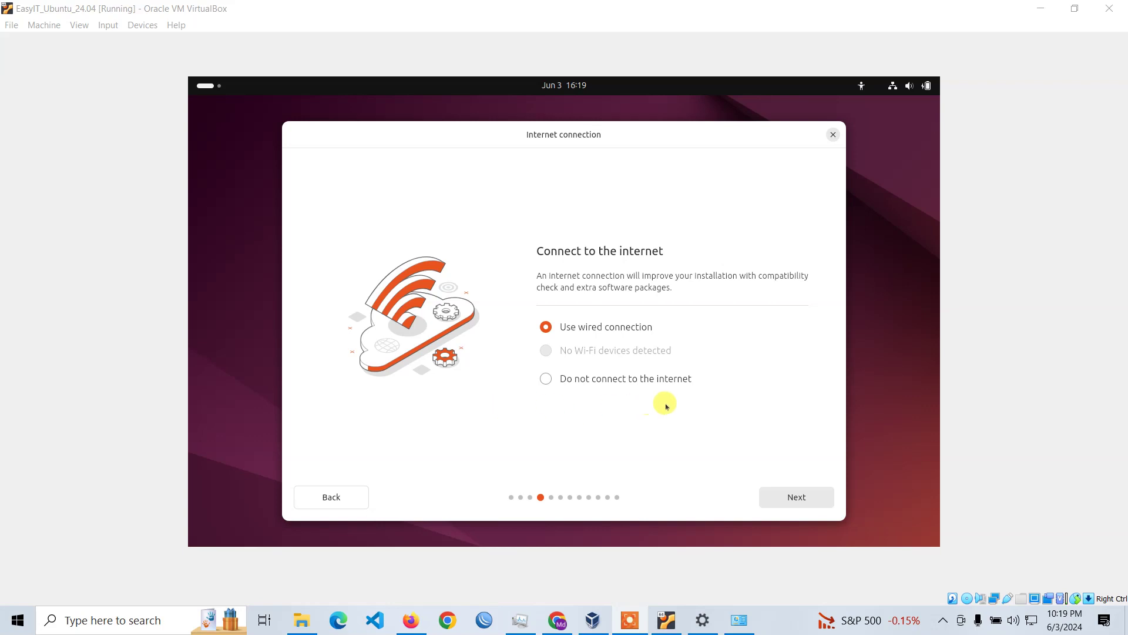
left_click(822, 499)
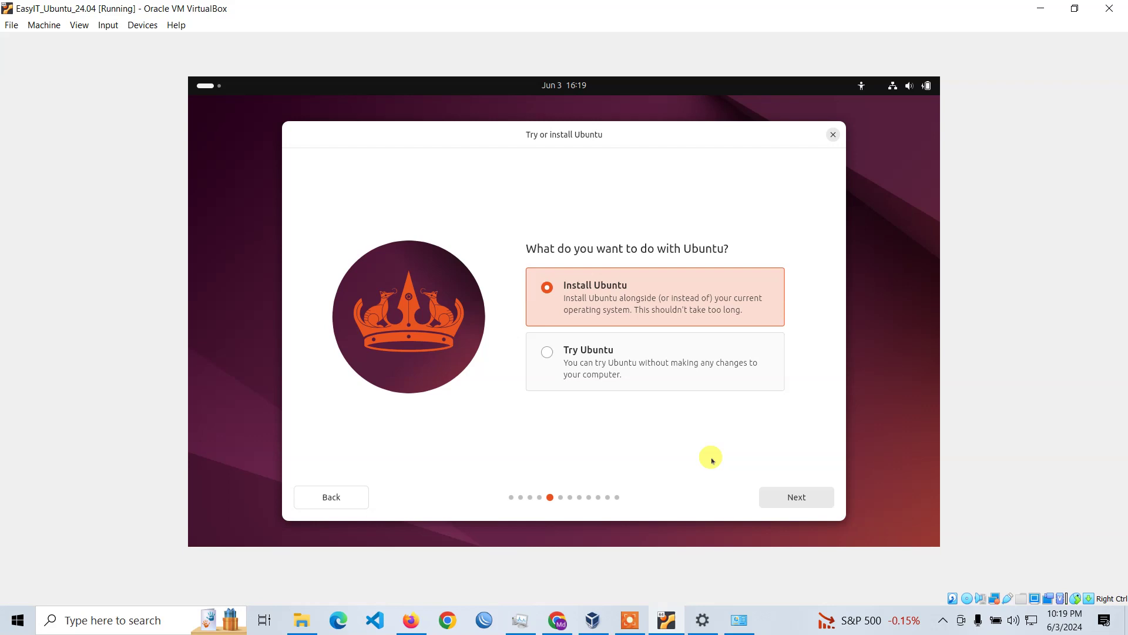
Keep Install Ubuntu, Interactive installation and the Default app selection.
left_click(820, 497)
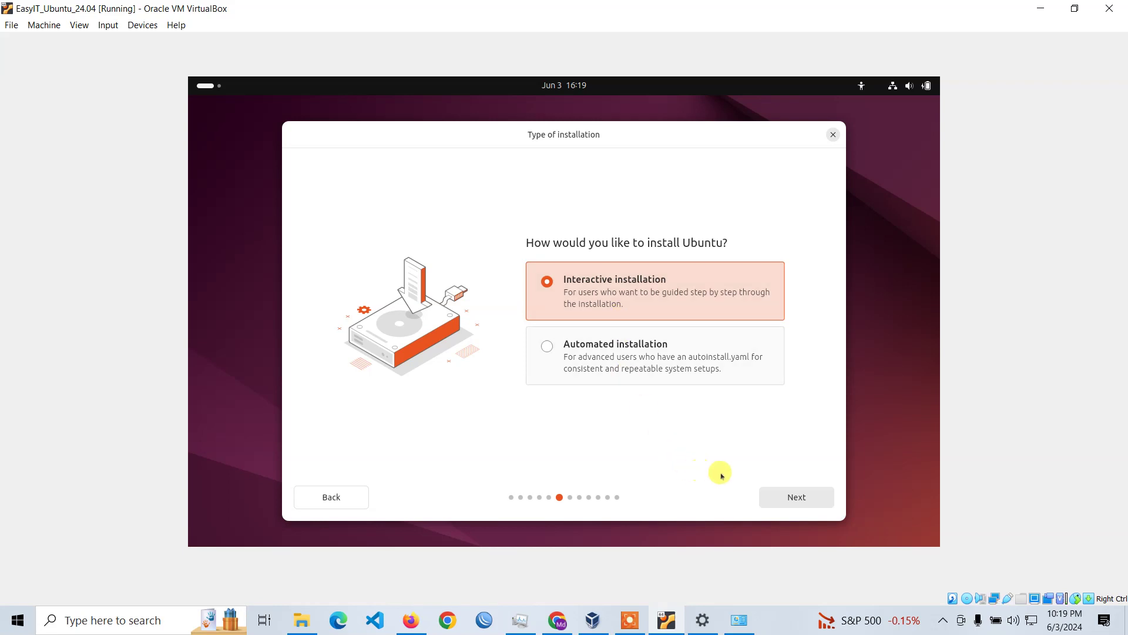
left_click(820, 498)
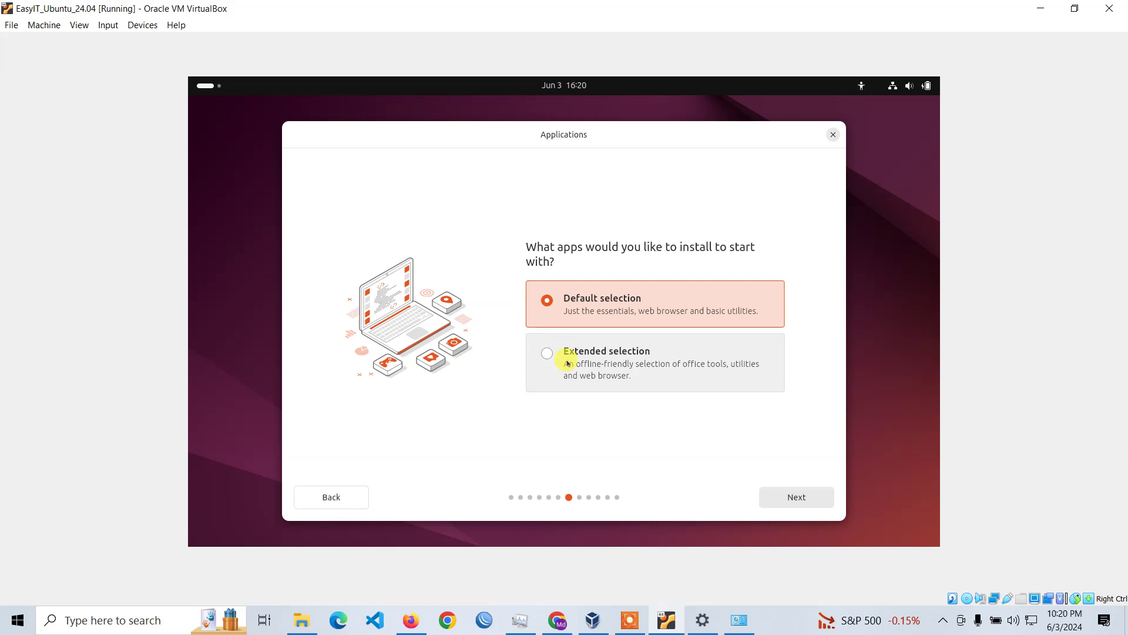
left_click(791, 496)
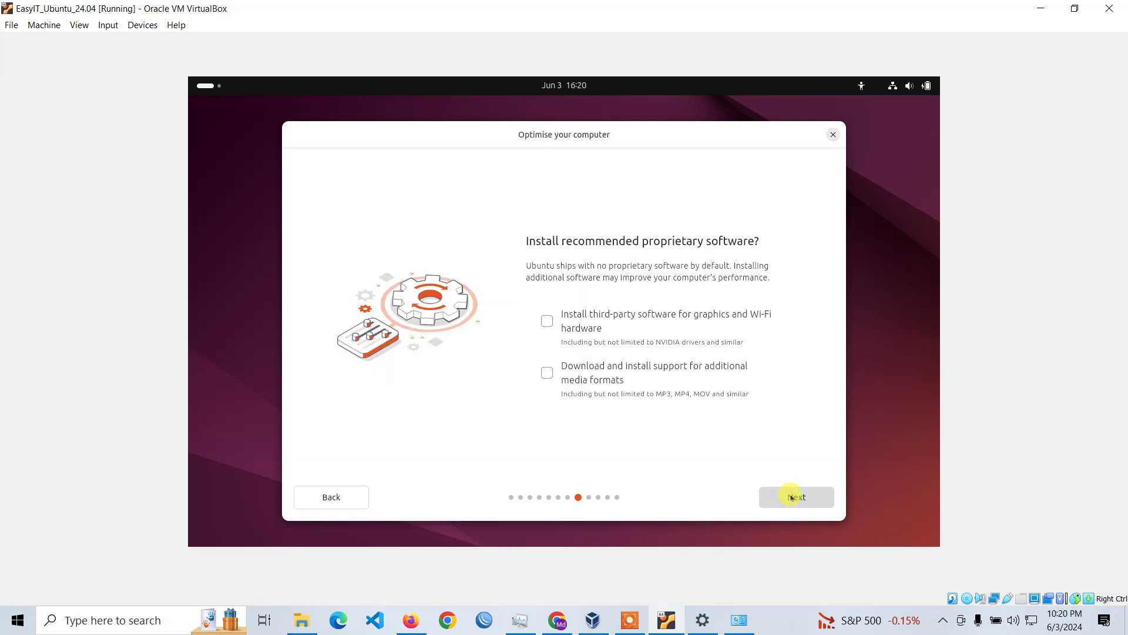
Enable third-party graphics/Wi-Fi software and additional media format support.
left_click(638, 328)
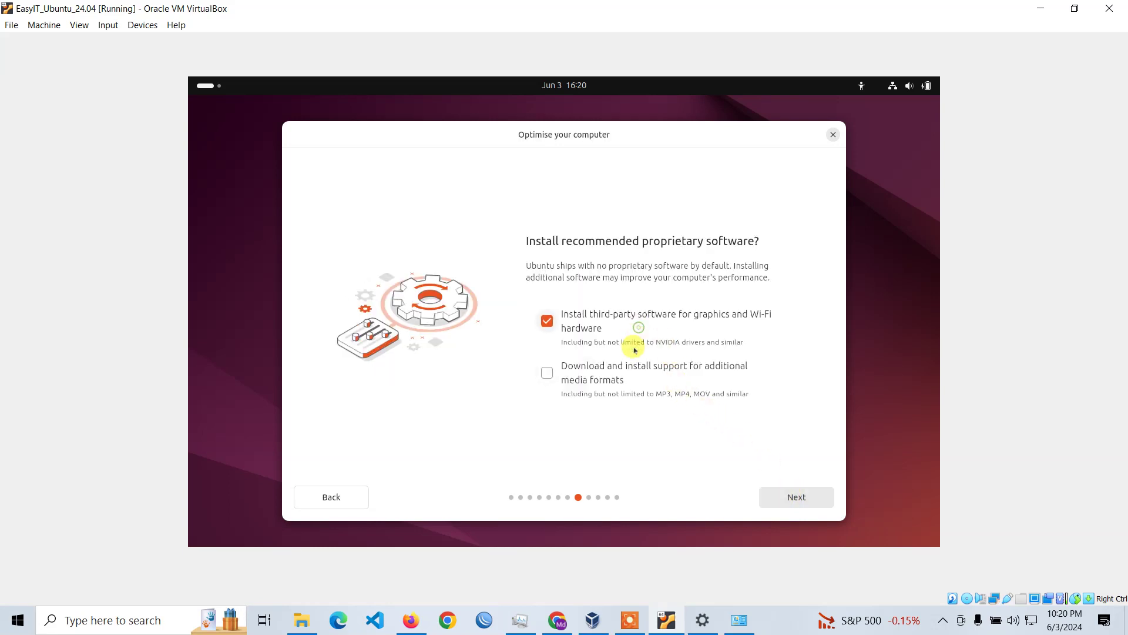
left_click(637, 379)
left_click(783, 500)
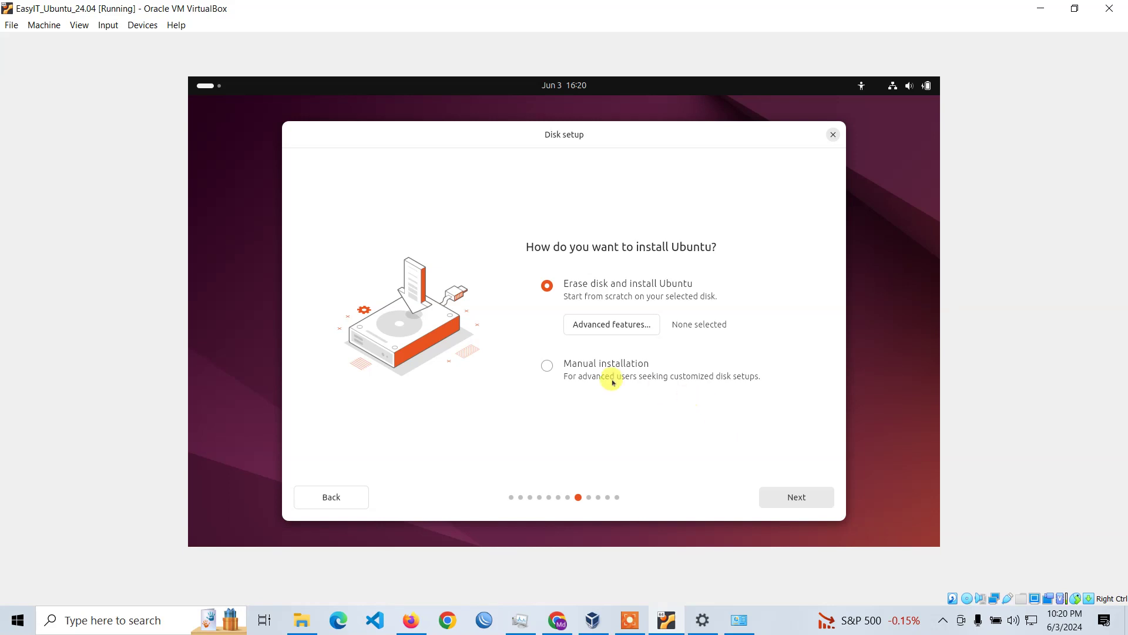
Choose Manual installation and select the disk's free space.
left_click(551, 366)
left_click(806, 497)
left_click(422, 264)
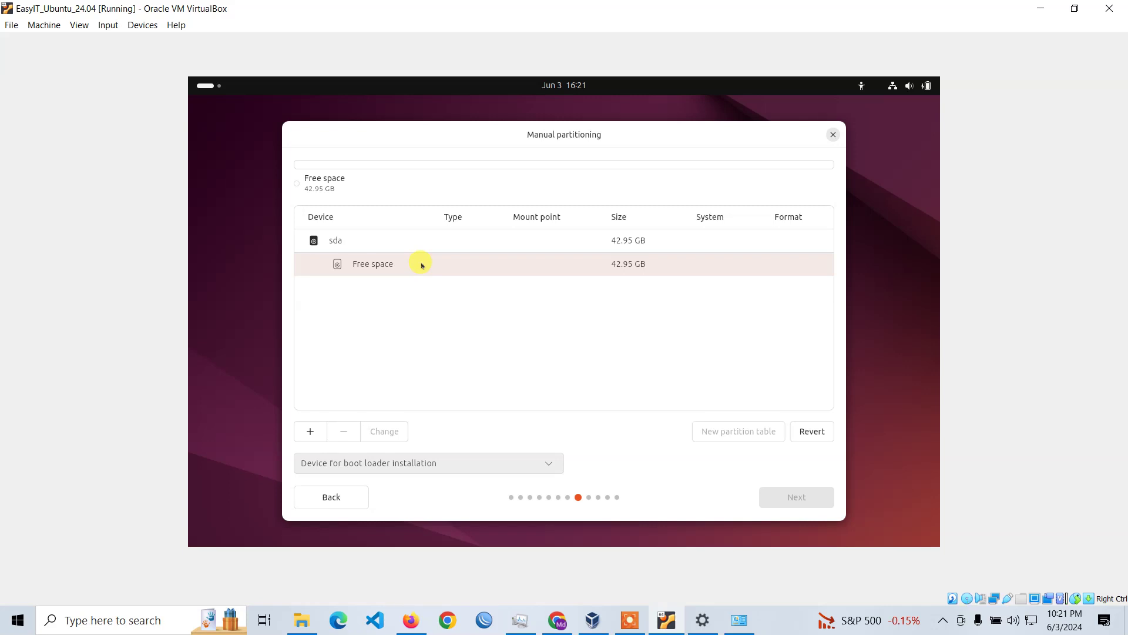
left_click(421, 263)
Create a 6 GB swap partition sda1 in the free space.
left_click(310, 431)
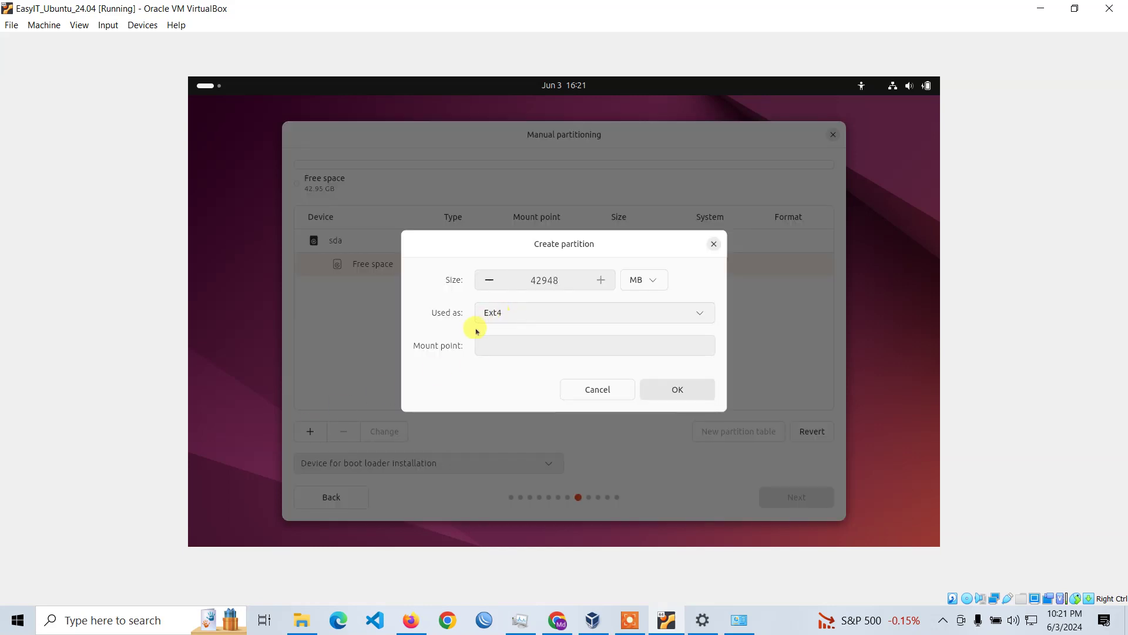
left_click(692, 315)
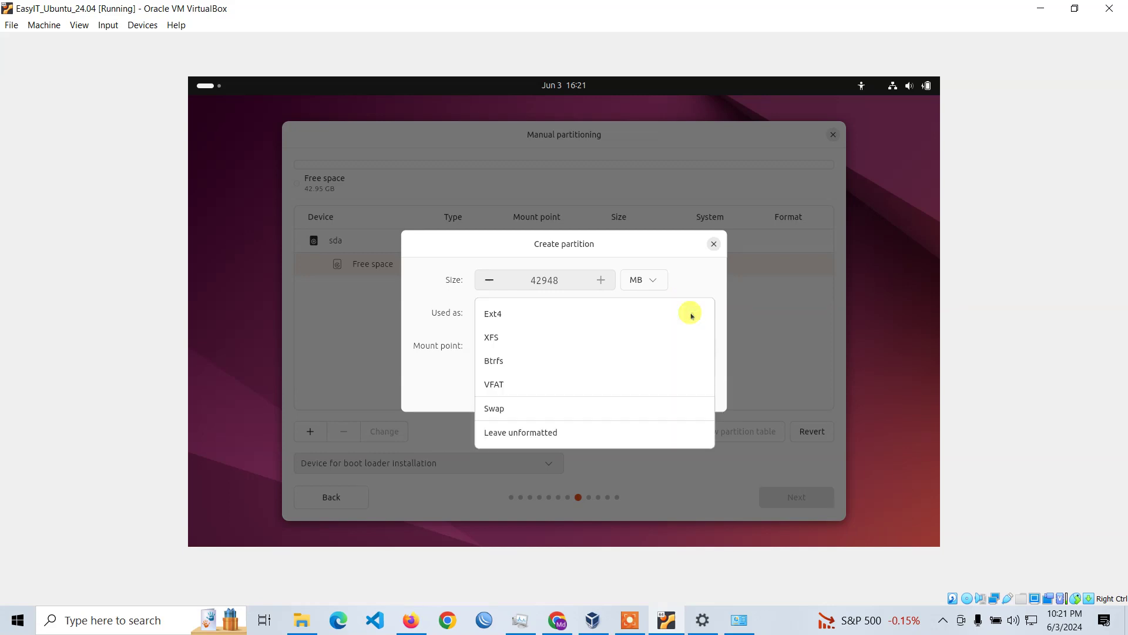
left_click(633, 407)
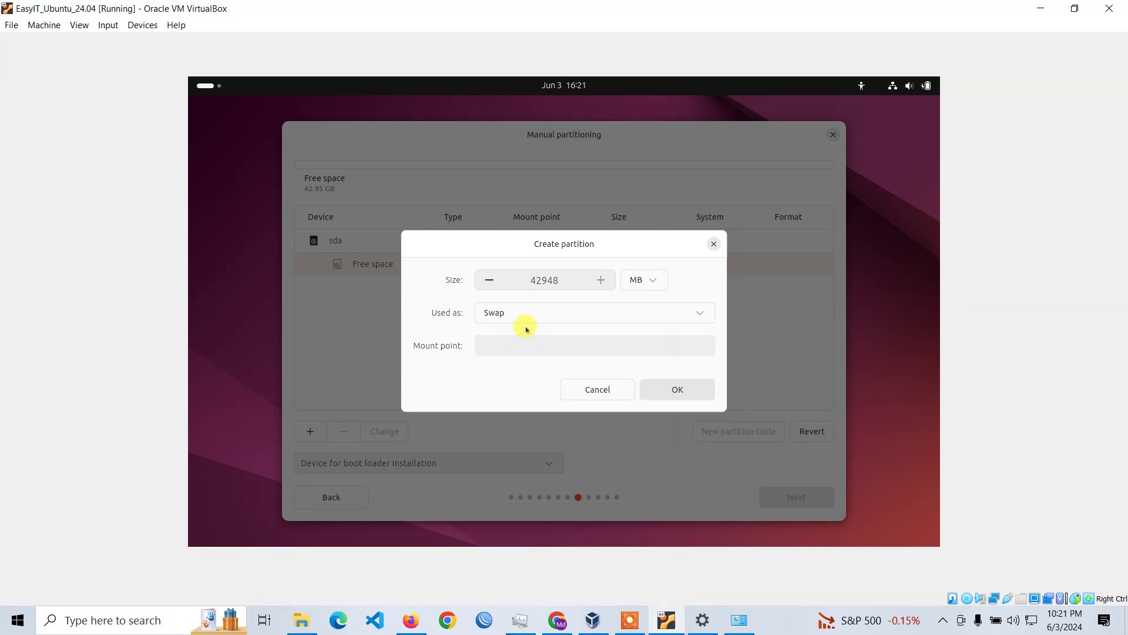
double_click(541, 274)
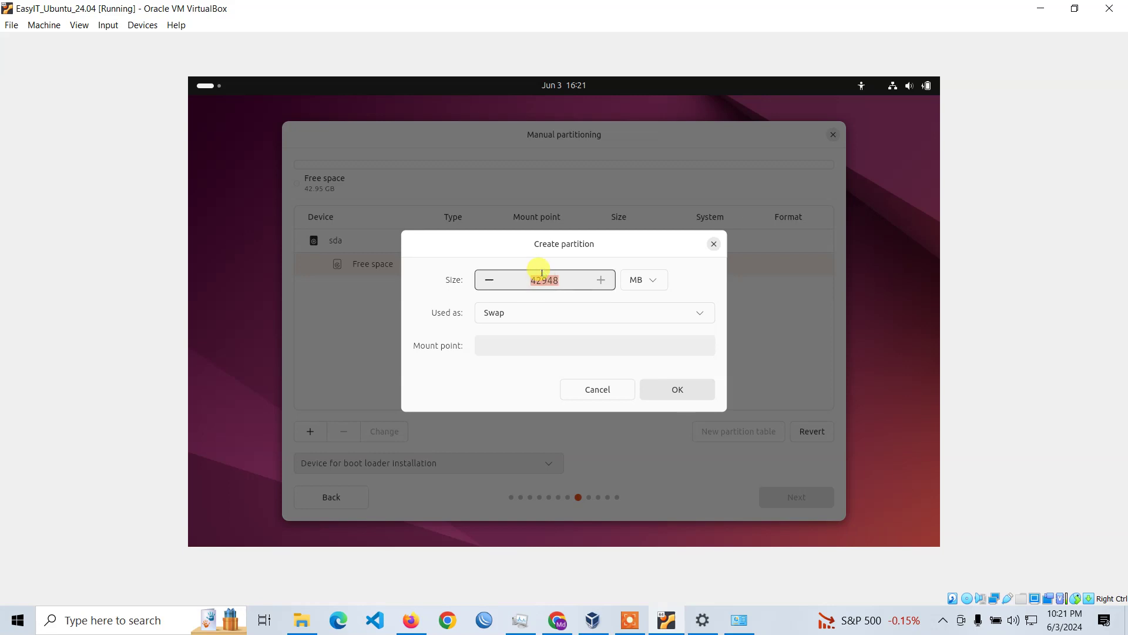
double_click(542, 274)
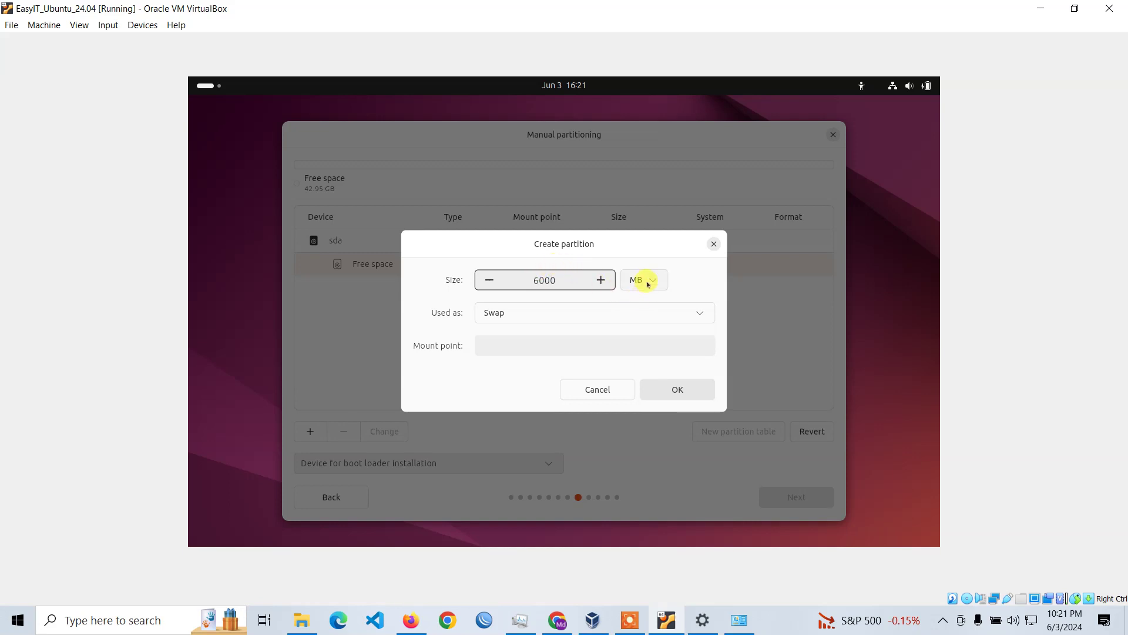
left_click(646, 281)
left_click(635, 351)
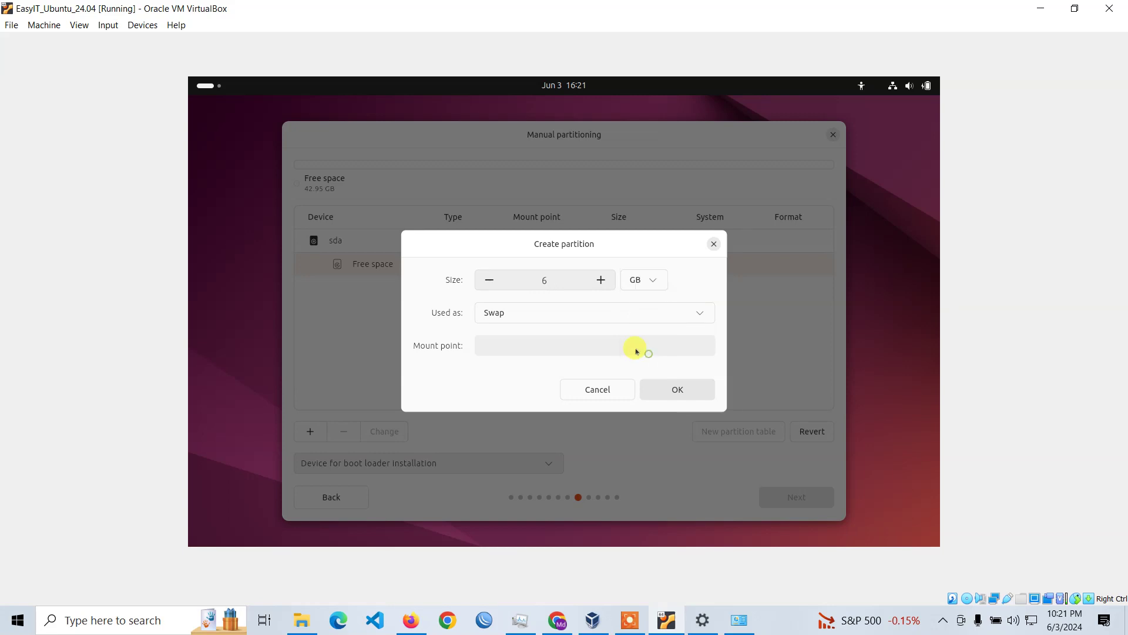
left_click(678, 389)
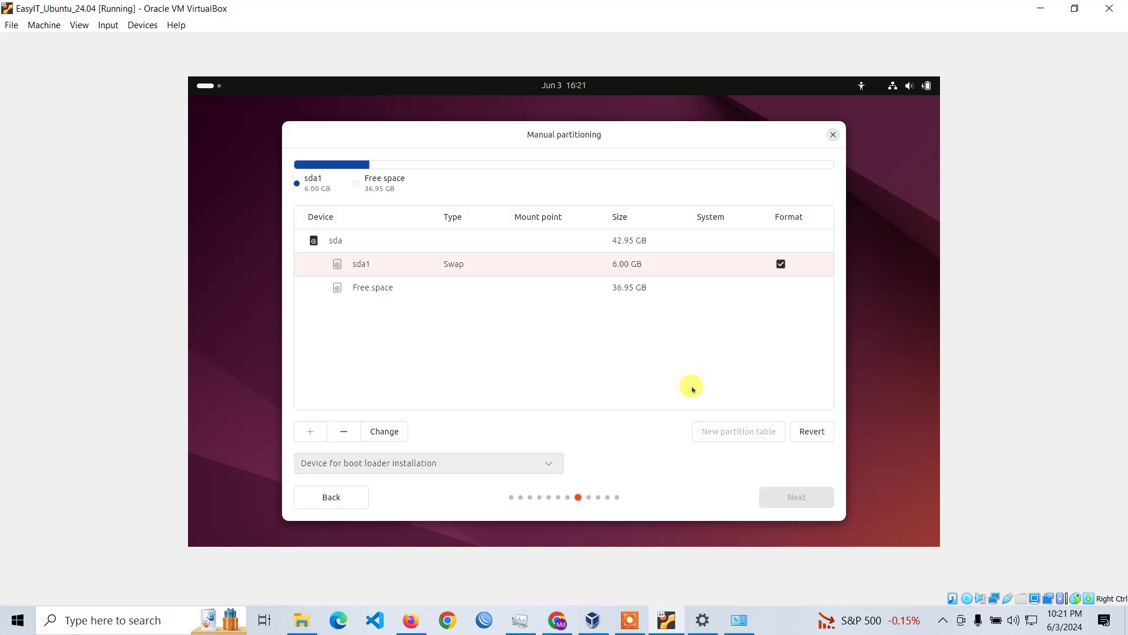
left_click(334, 287)
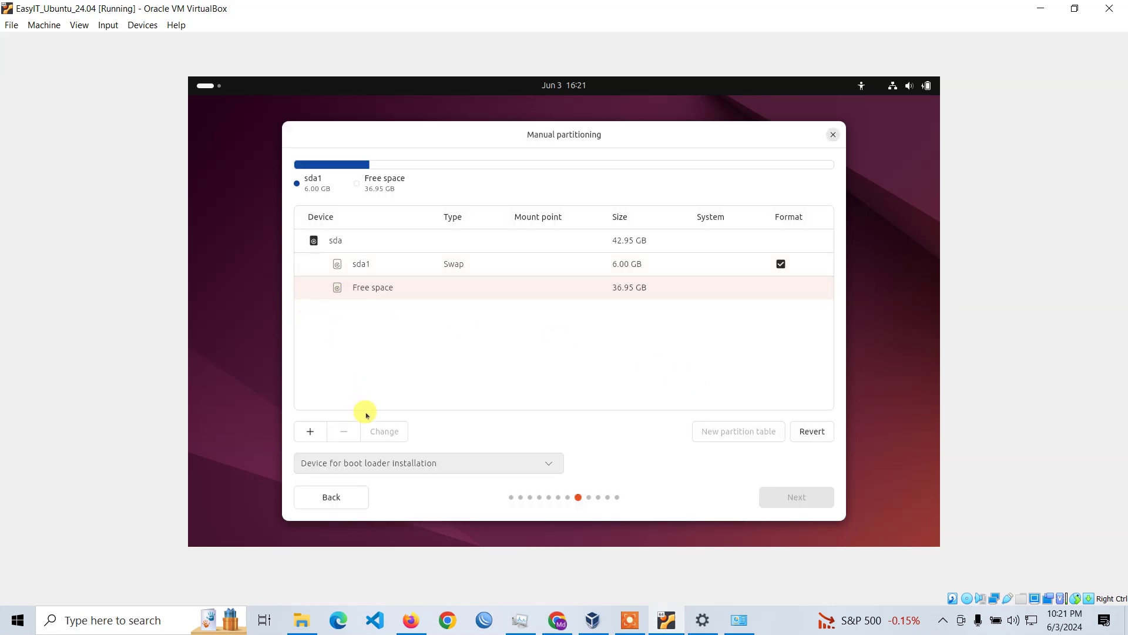
Create Ext4 partition sda2 mounted at / from the remaining 36947 MB.
left_click(303, 433)
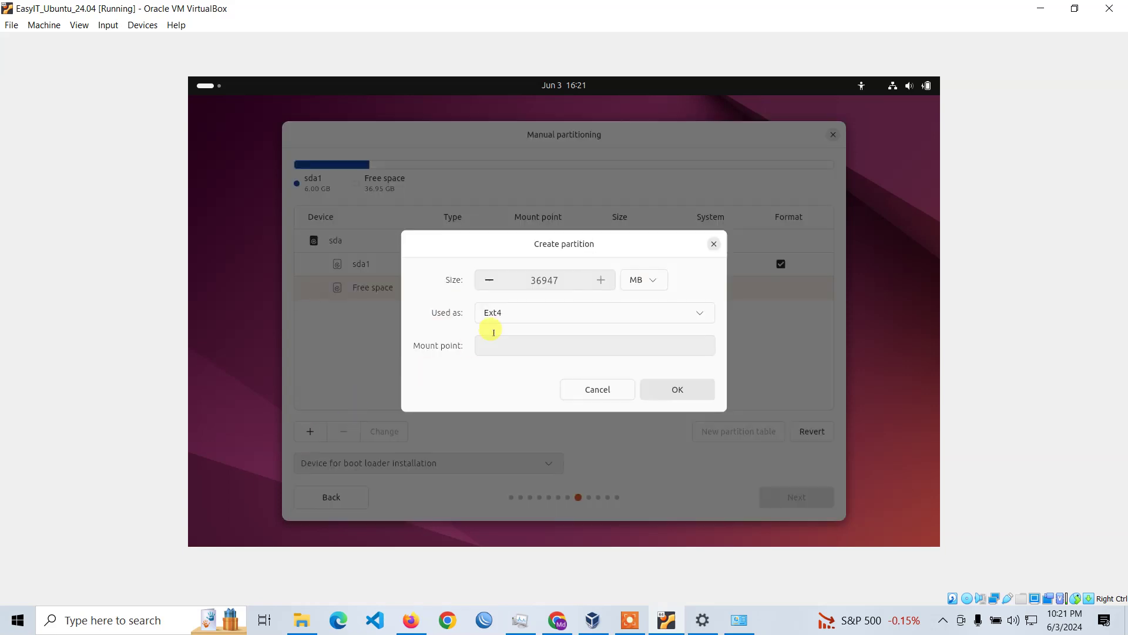
left_click(588, 310)
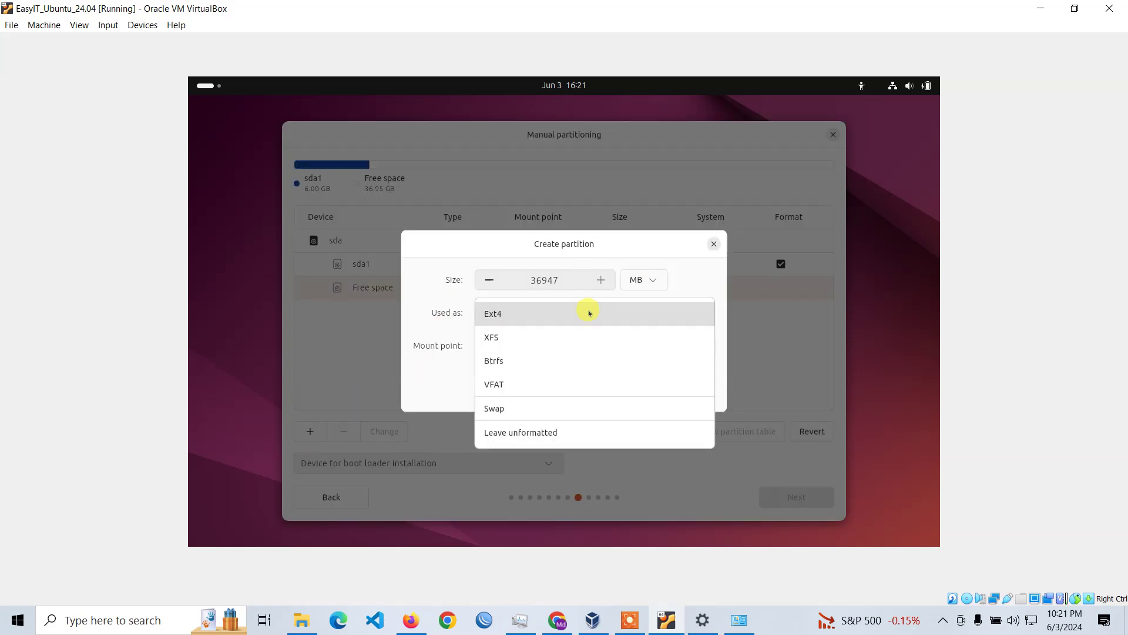
left_click(589, 312)
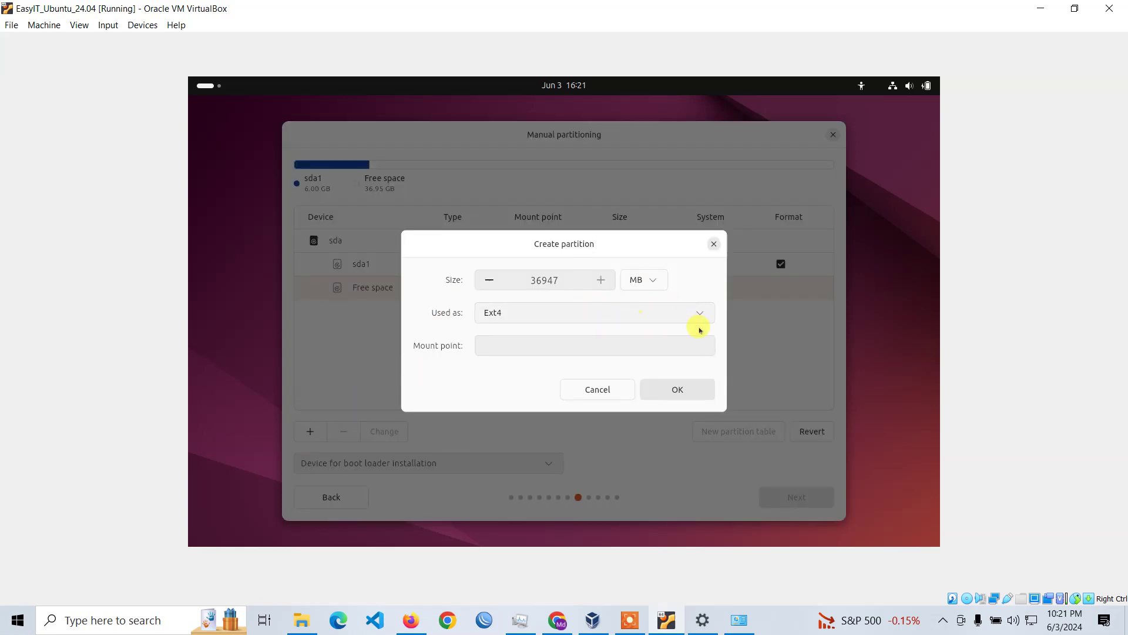
left_click(687, 344)
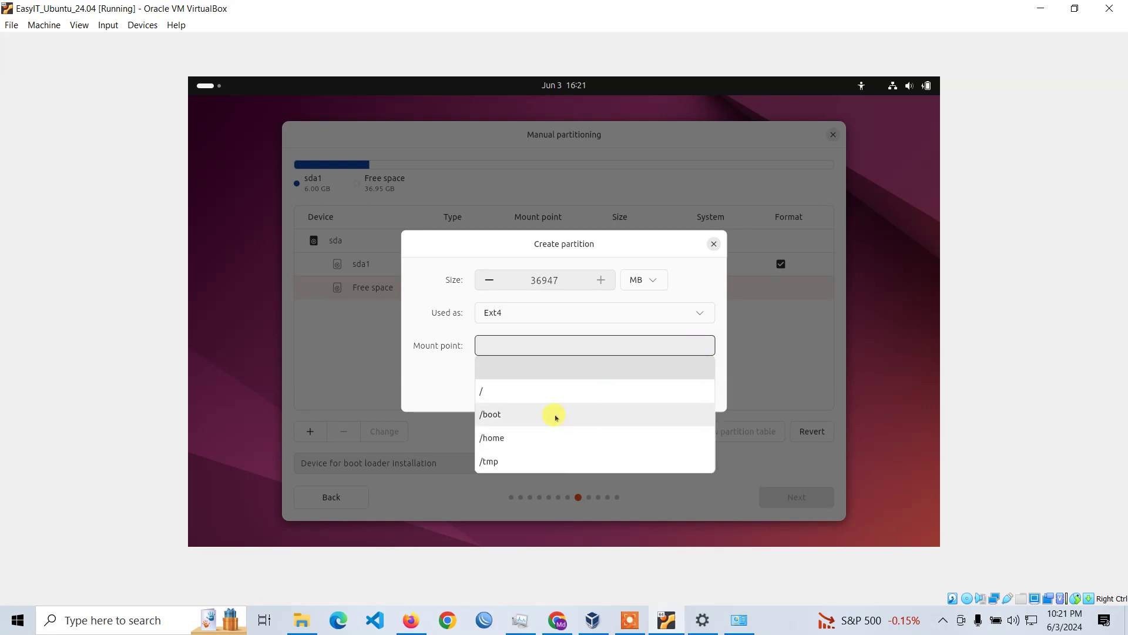
left_click(552, 392)
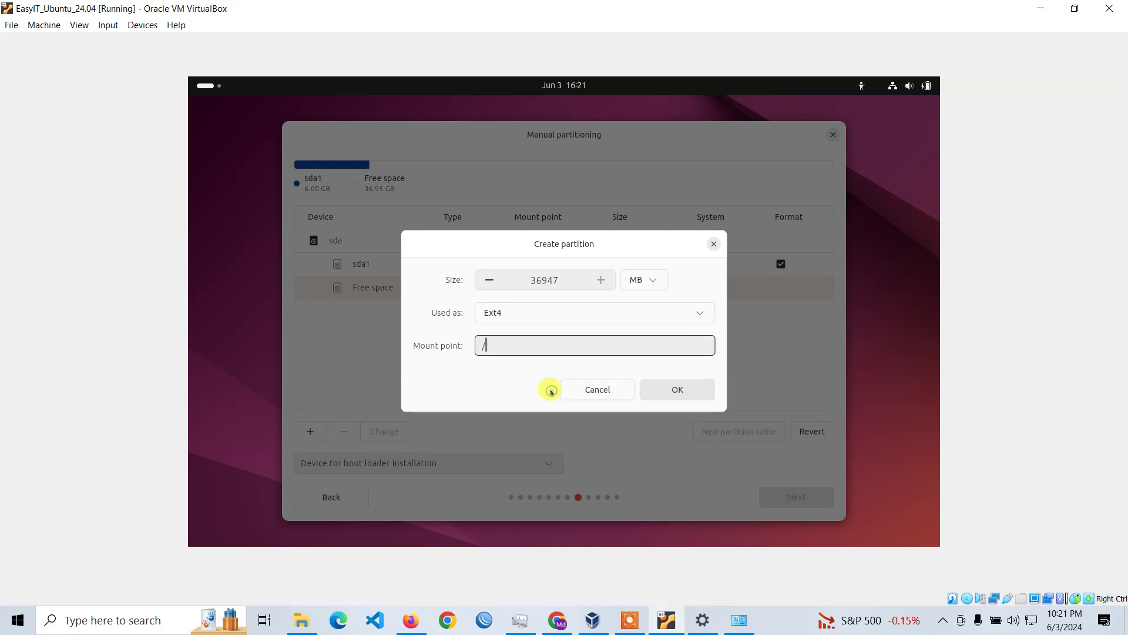
left_click(679, 390)
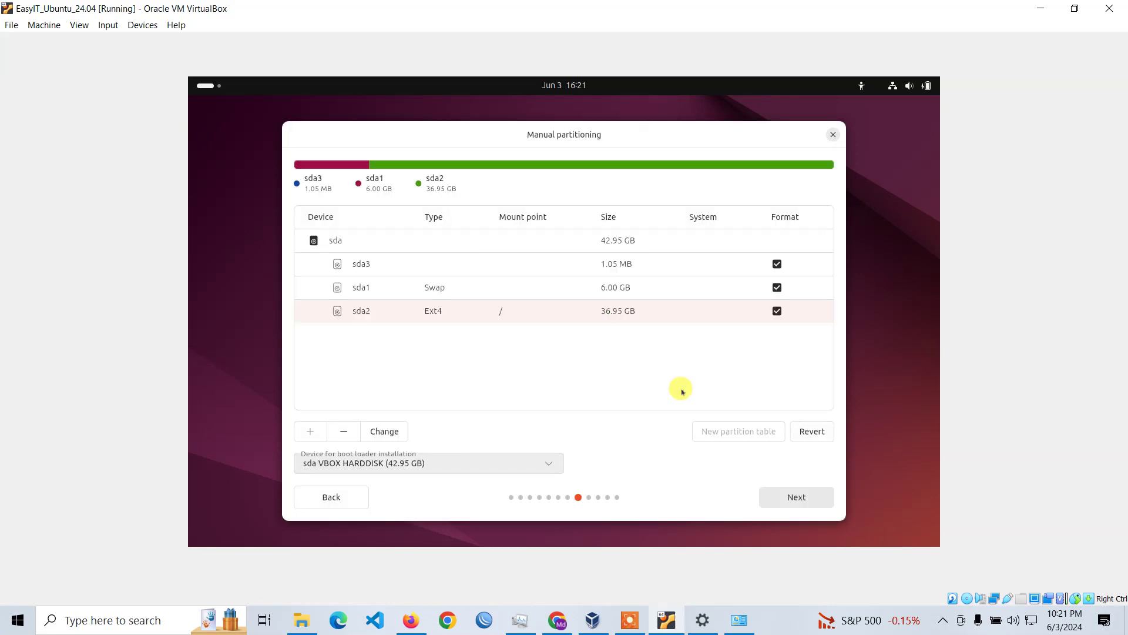
left_click(809, 508)
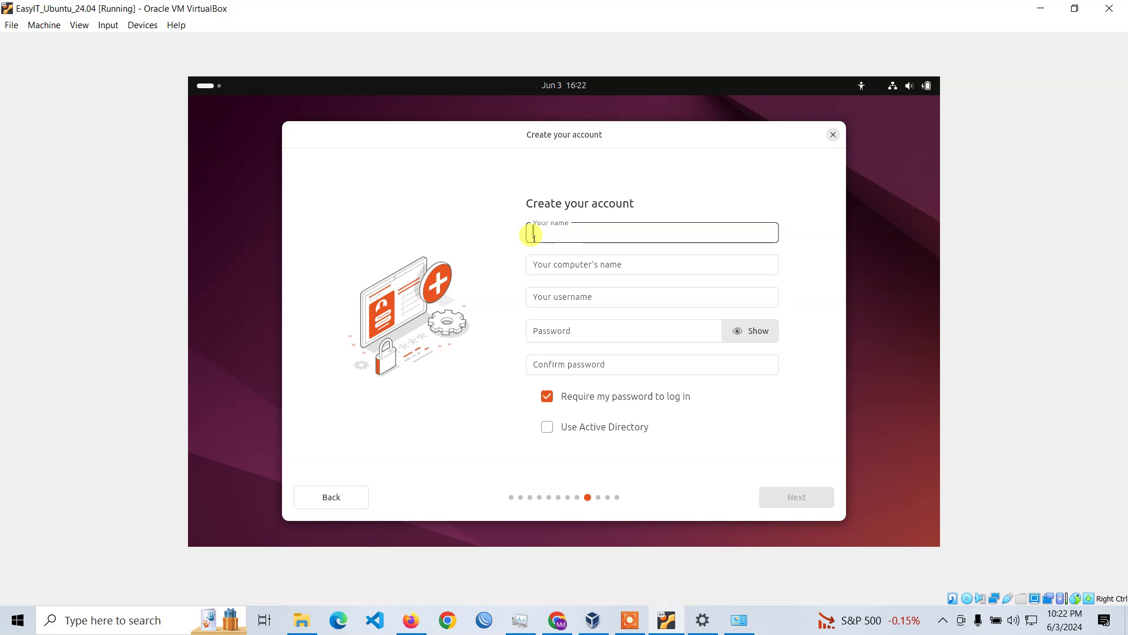
Enter the full name, computer name easyit, a username, and the password with its confirmation.
type("Md Murad Hosen")
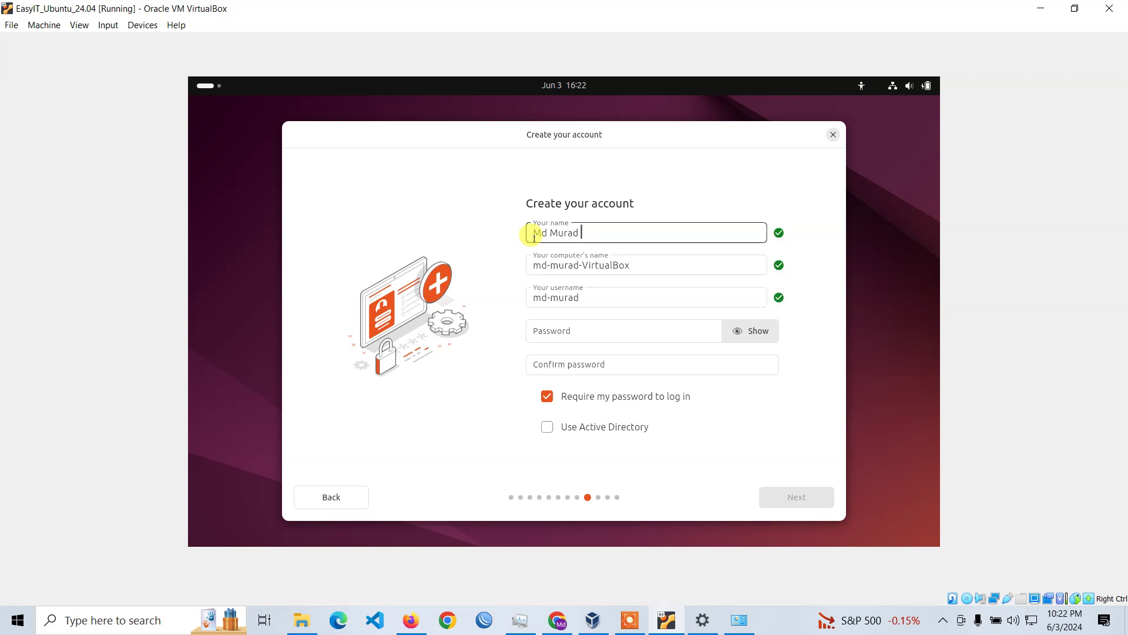
key("Tab")
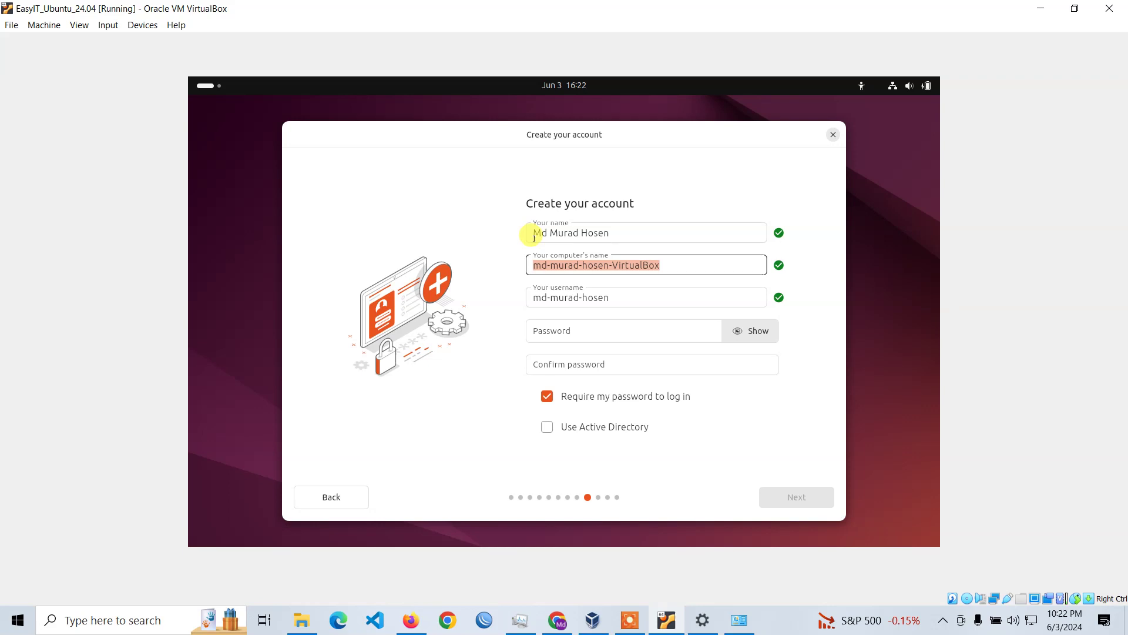
type("murad")
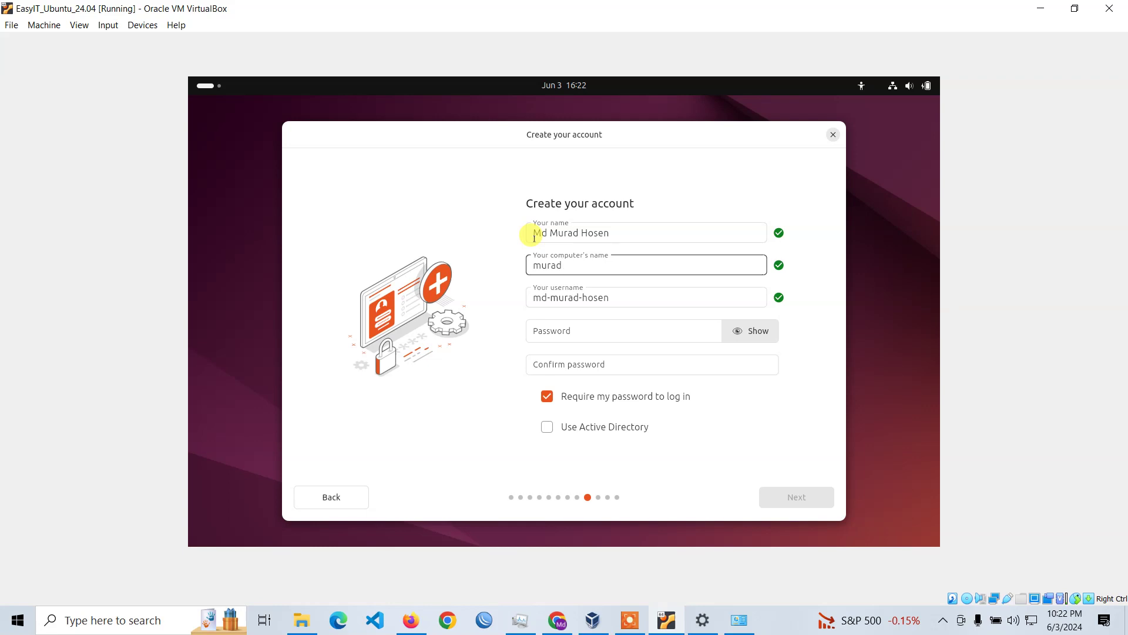
key("BackSpace")
key("BackSpace")
key("BackSpace")
key("BackSpace")
key("BackSpace")
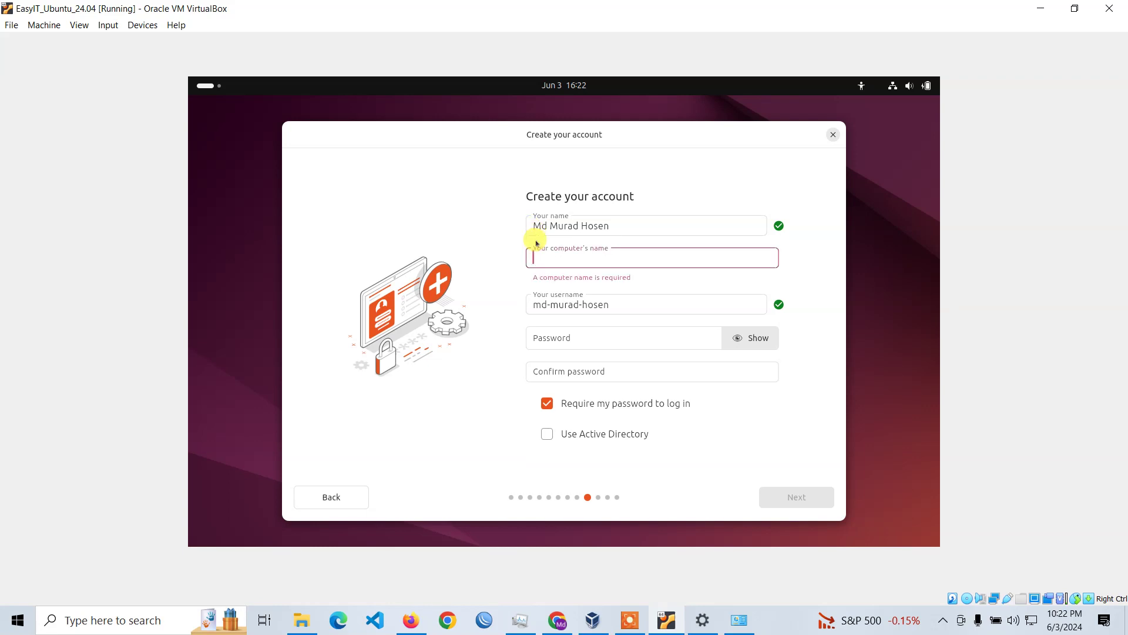
type("easyit")
key("Tab")
type("m")
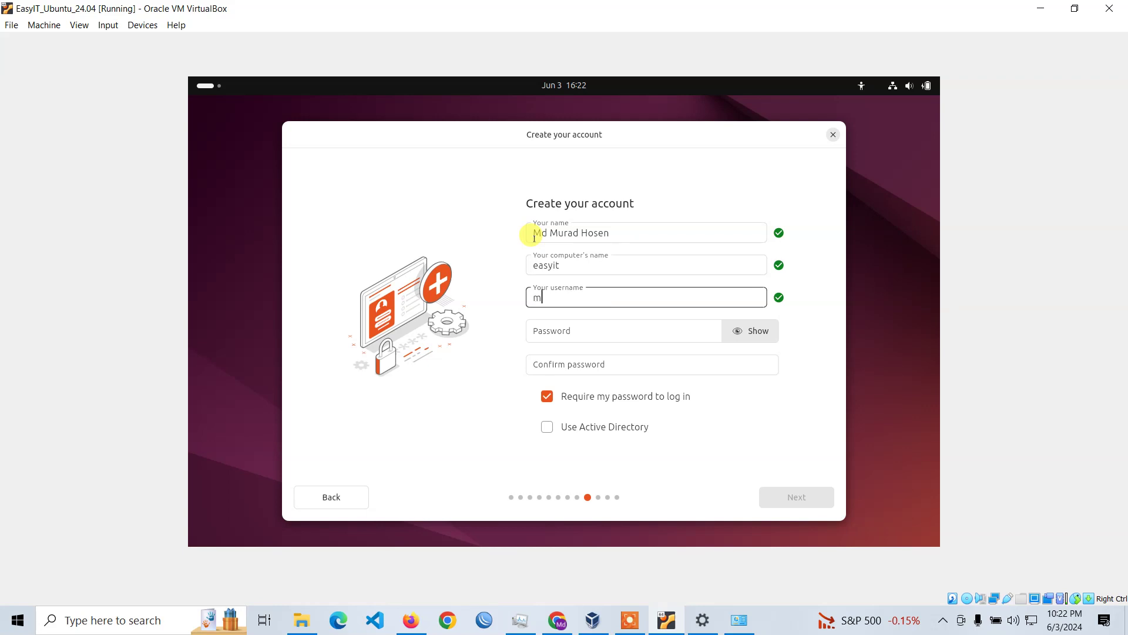
key("Tab")
type("1234567")
key("Tab")
key("Tab")
type("12345678")
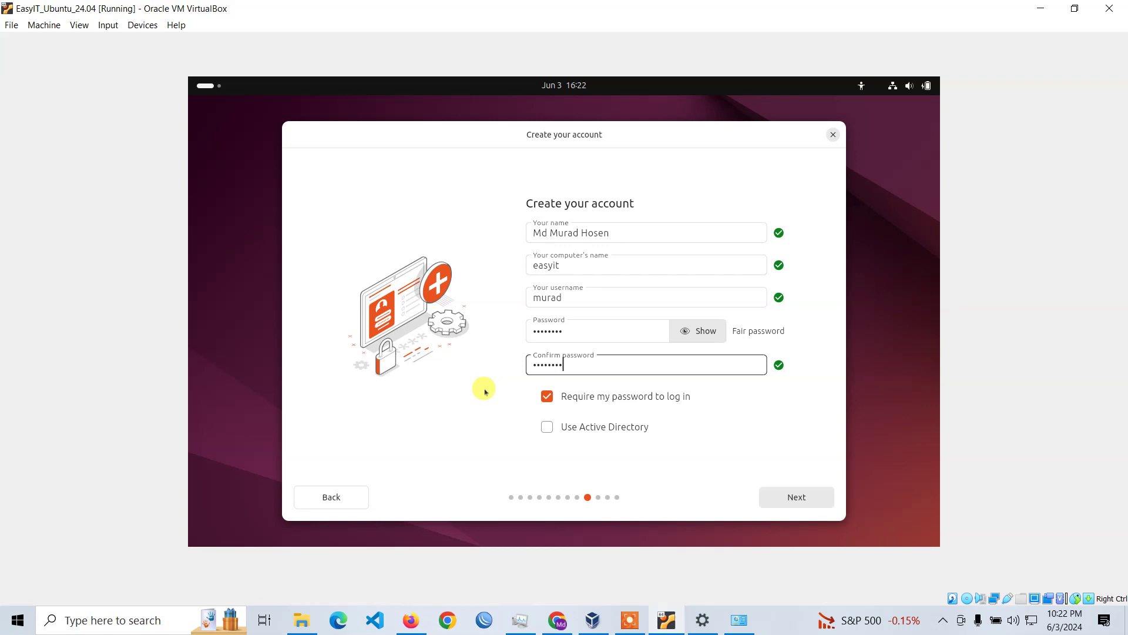
left_click(788, 503)
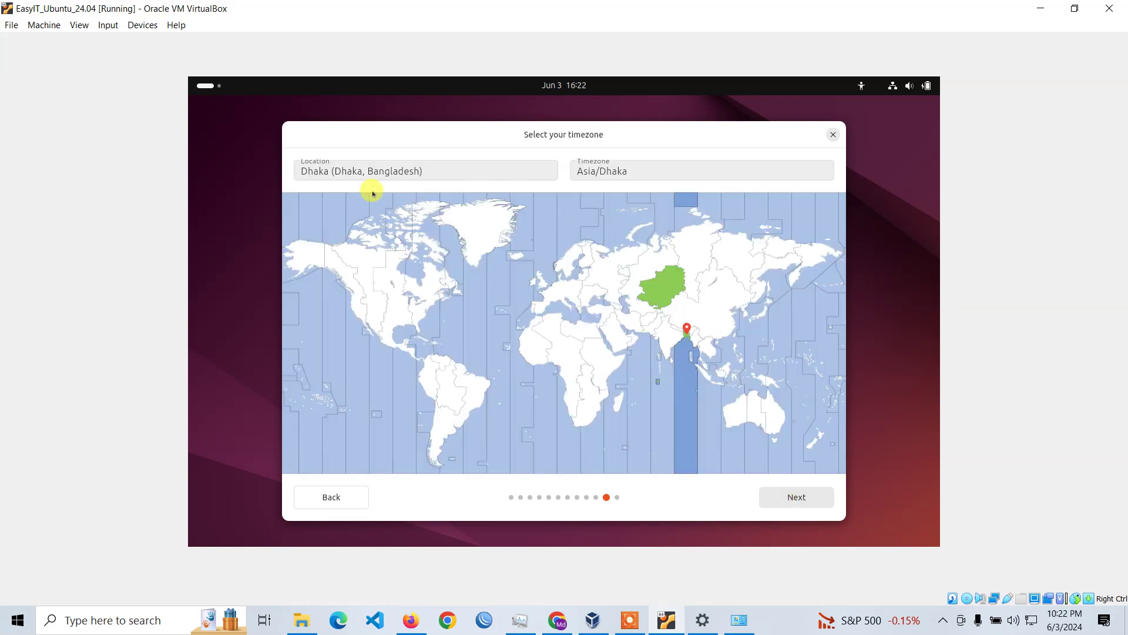
Accept the Asia/Dhaka timezone and start the Ubuntu installation.
left_click(814, 495)
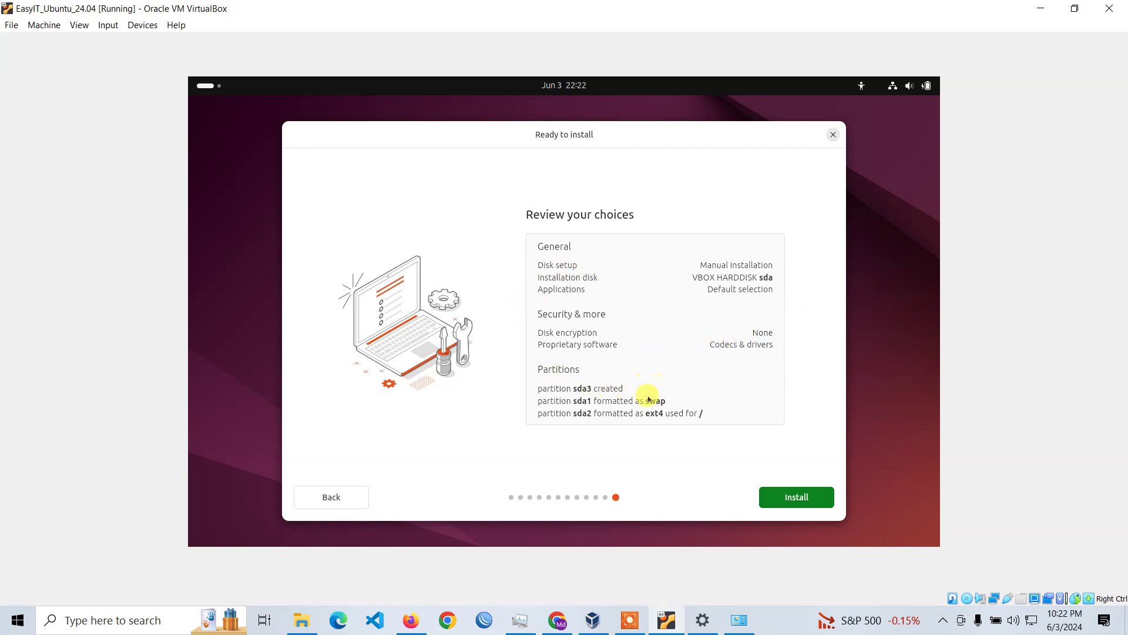
left_click(801, 497)
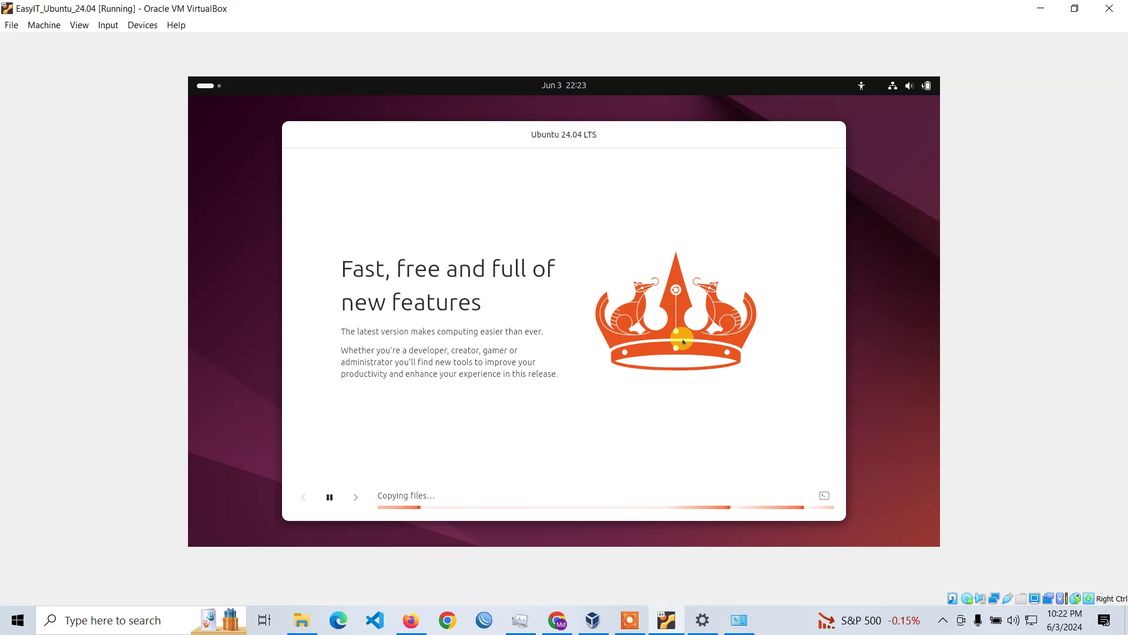
Advance, pause and resume the installer slideshow, then display the detailed installation log.
left_click(355, 498)
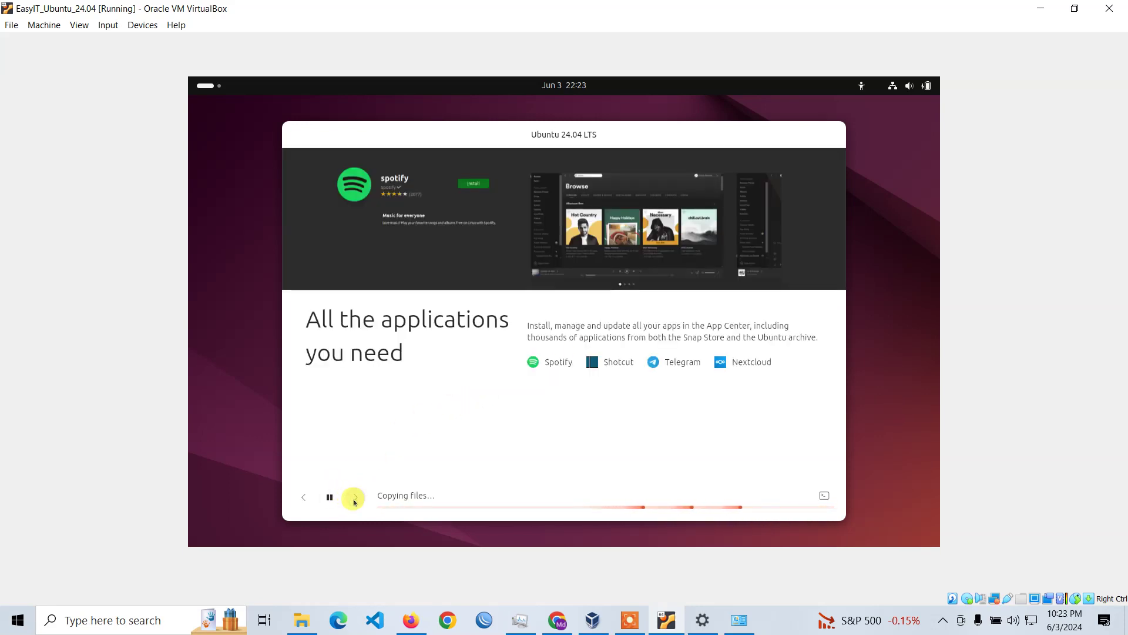
left_click(329, 499)
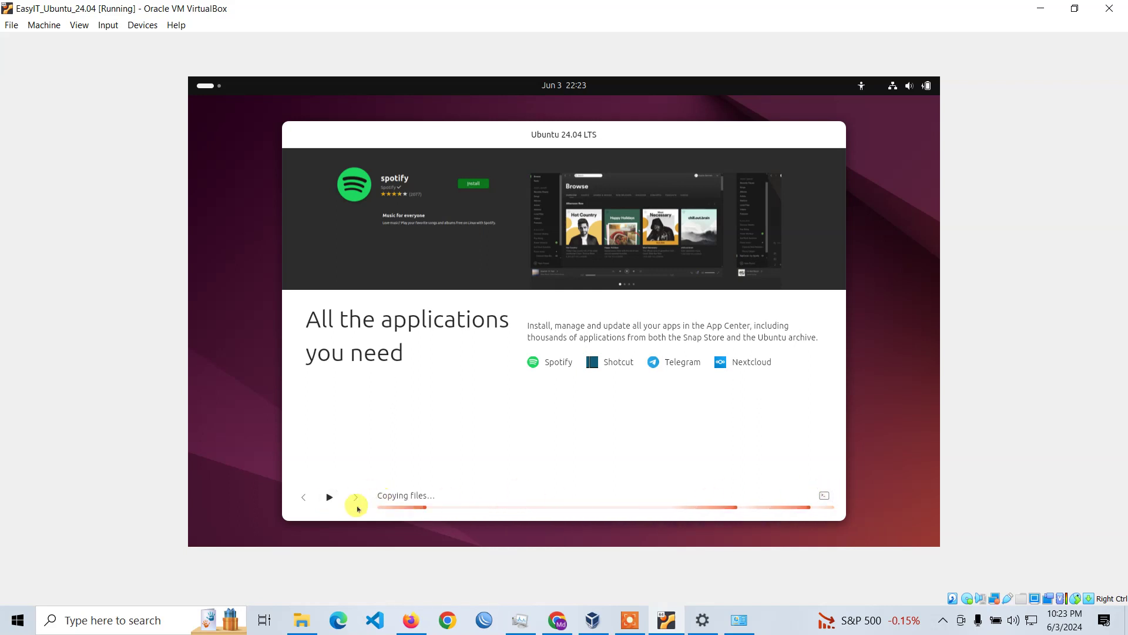
left_click(328, 498)
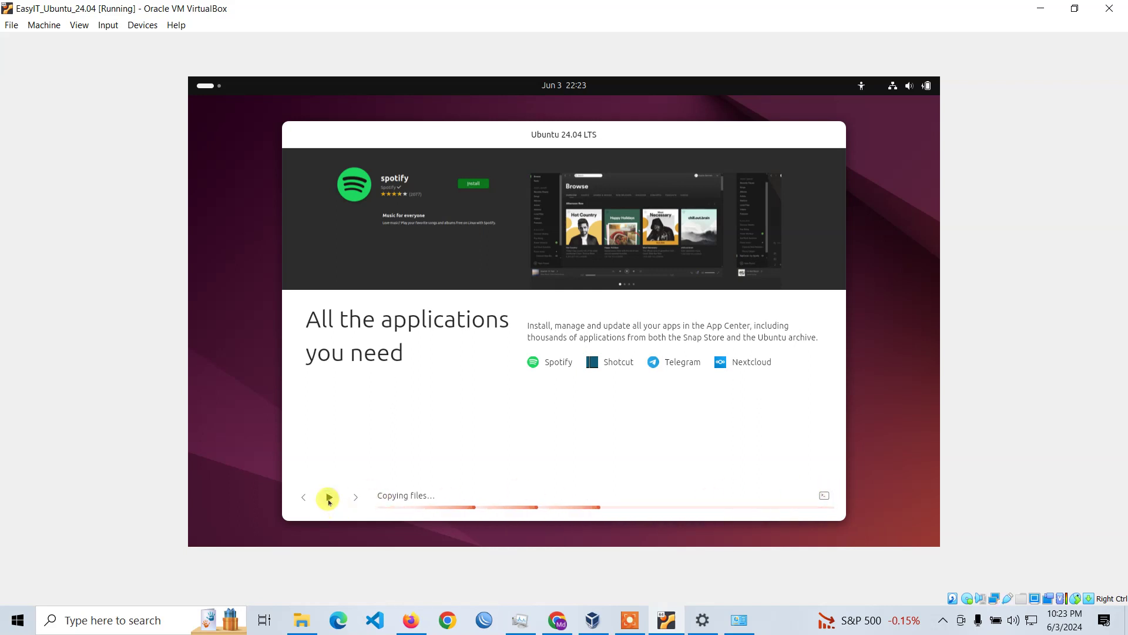
left_click(825, 497)
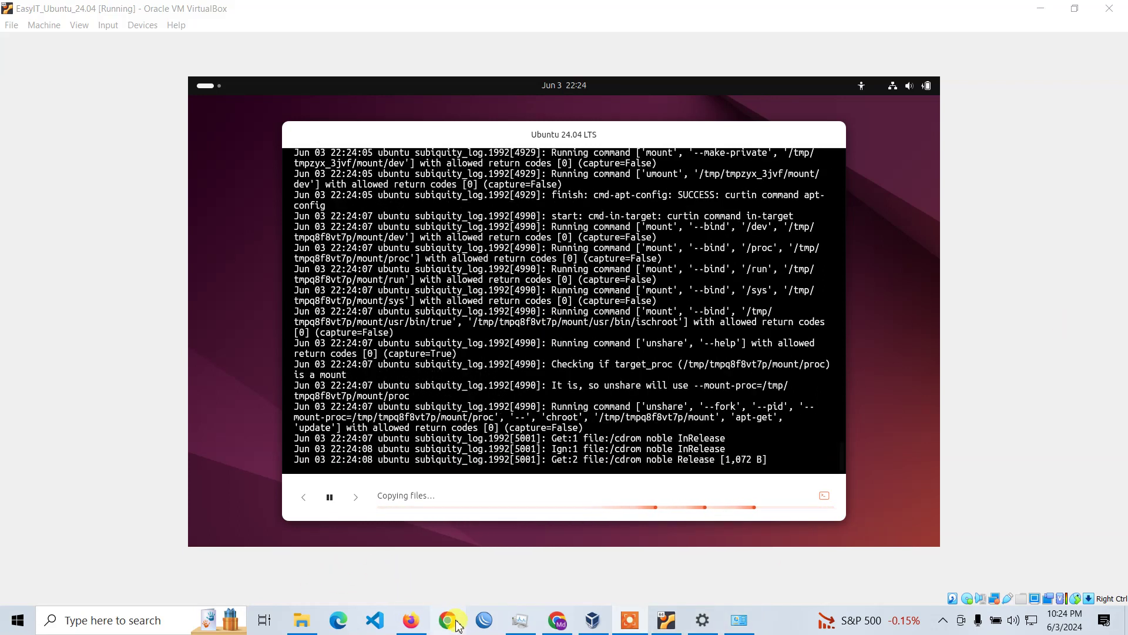
left_click(459, 626)
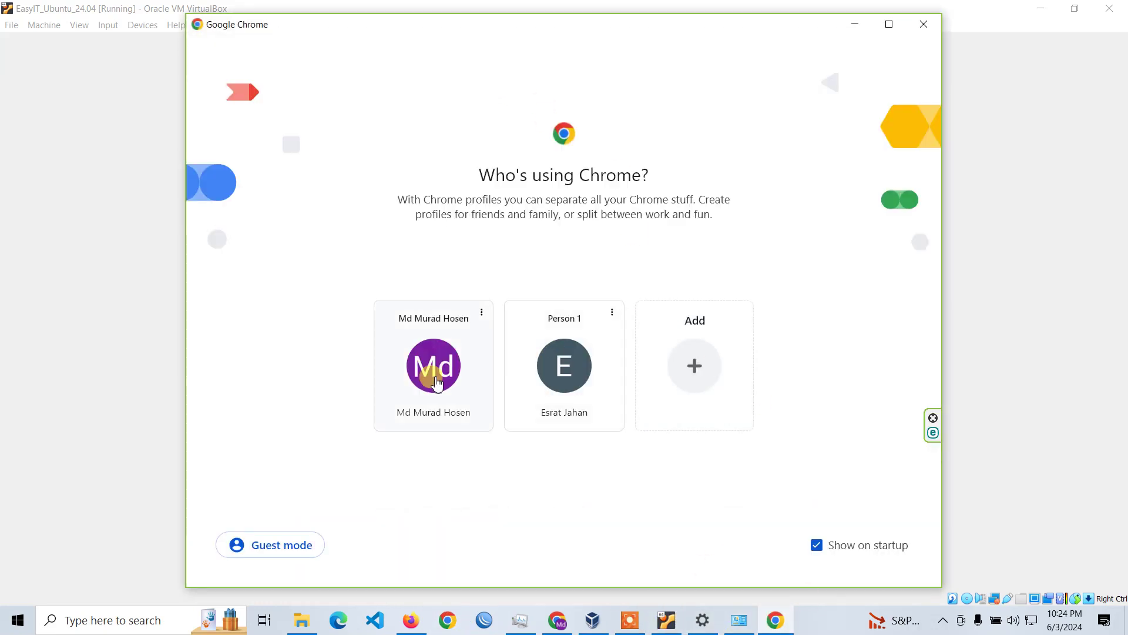
Open Chrome in the user's profile and load youtube.com.
left_click(433, 364)
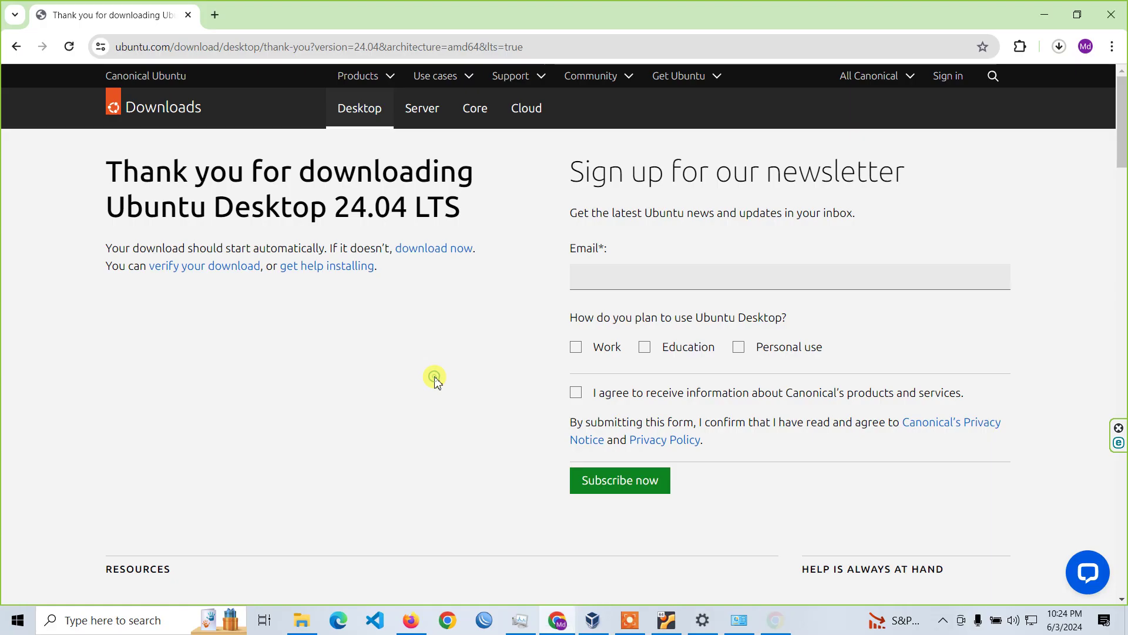
left_click(299, 49)
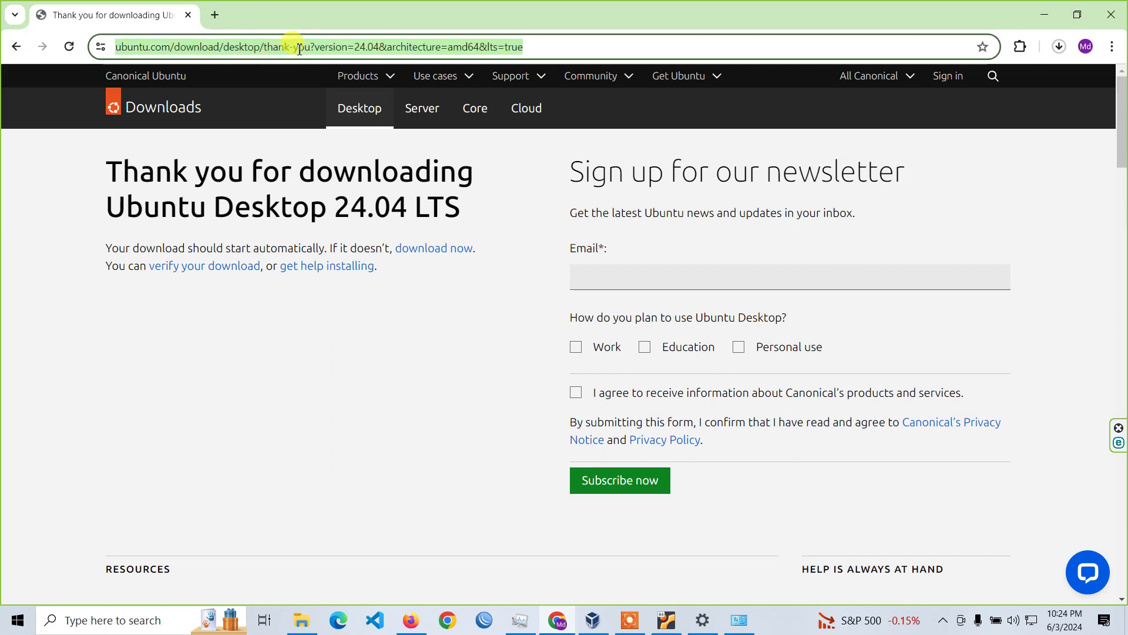
type("y")
key("BackSpace")
type("y")
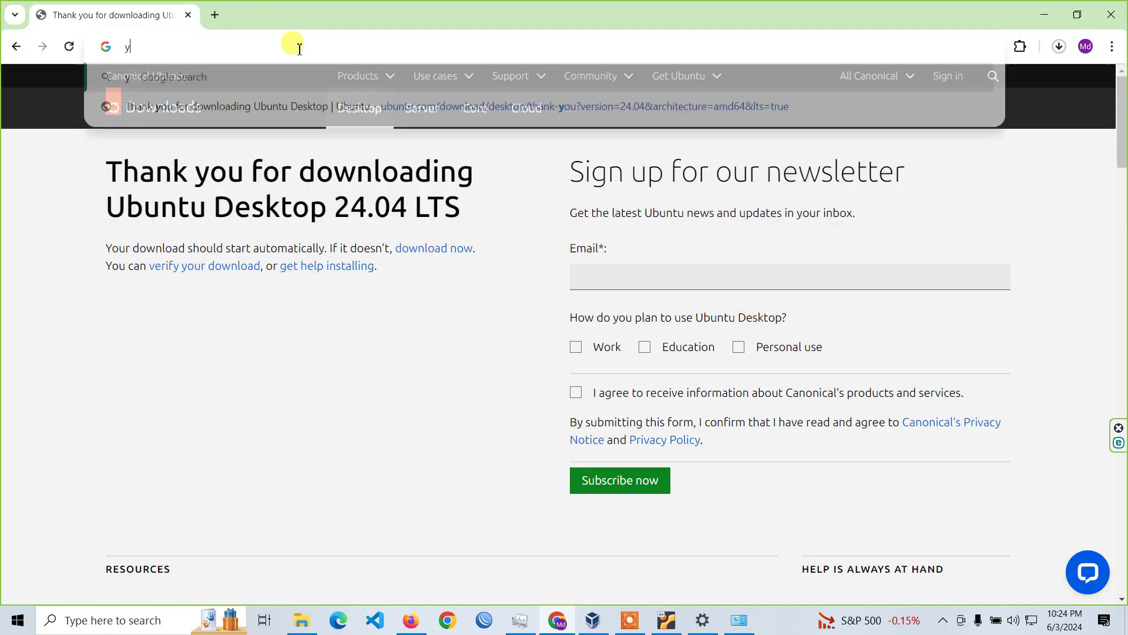
type("outube.com")
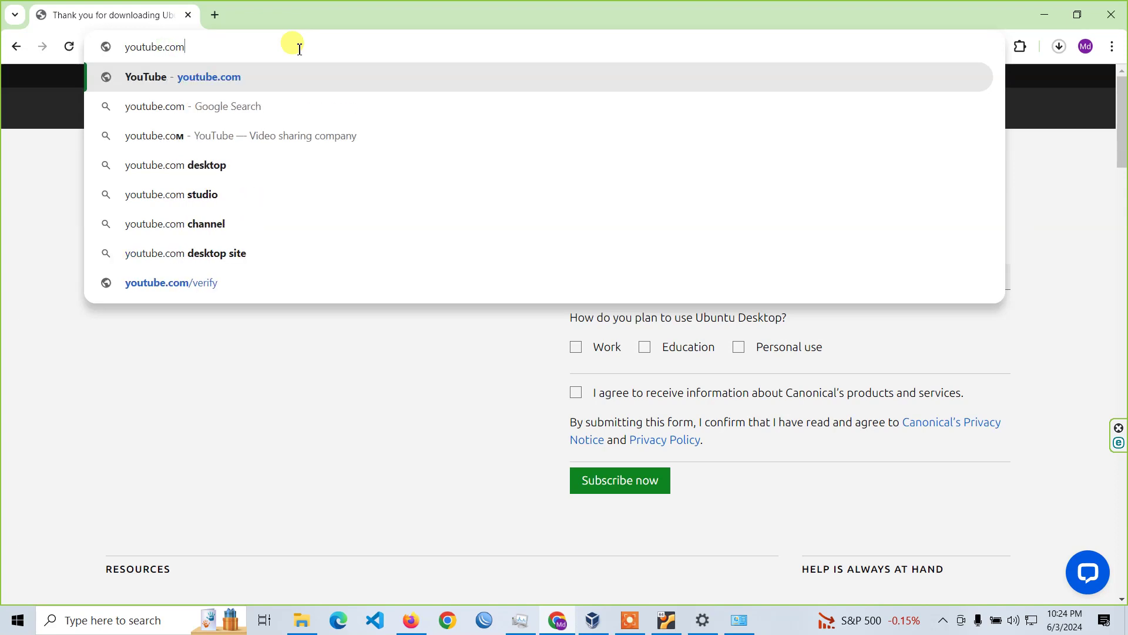
key("Return")
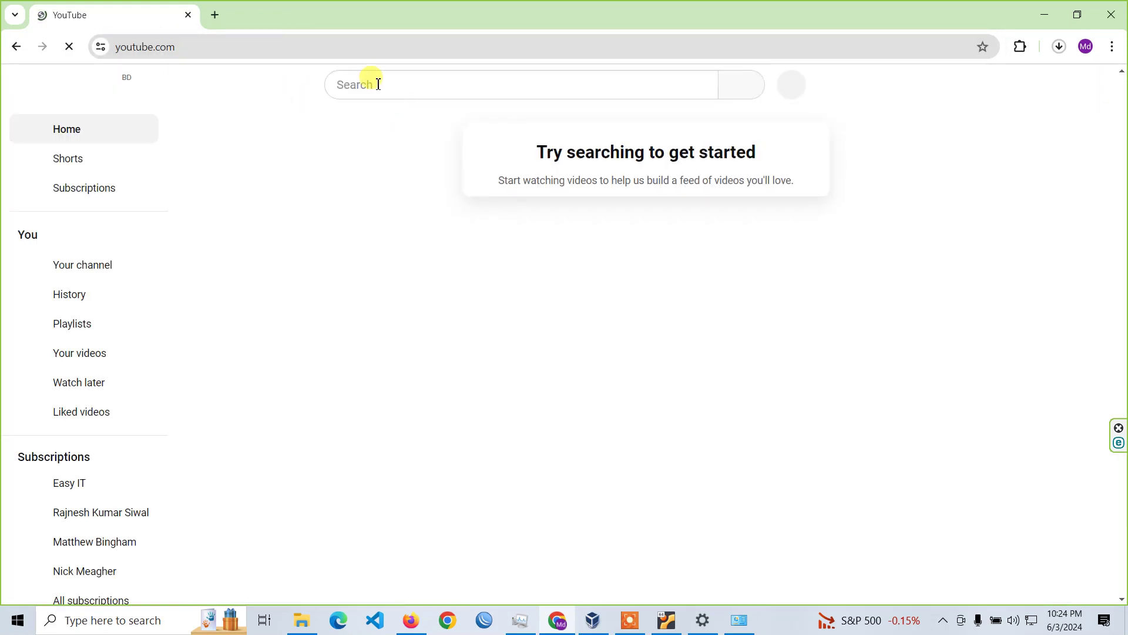
Search YouTube for 'easy it' and open the Easy IT channel's Playlists tab.
left_click(379, 84)
type("easy i")
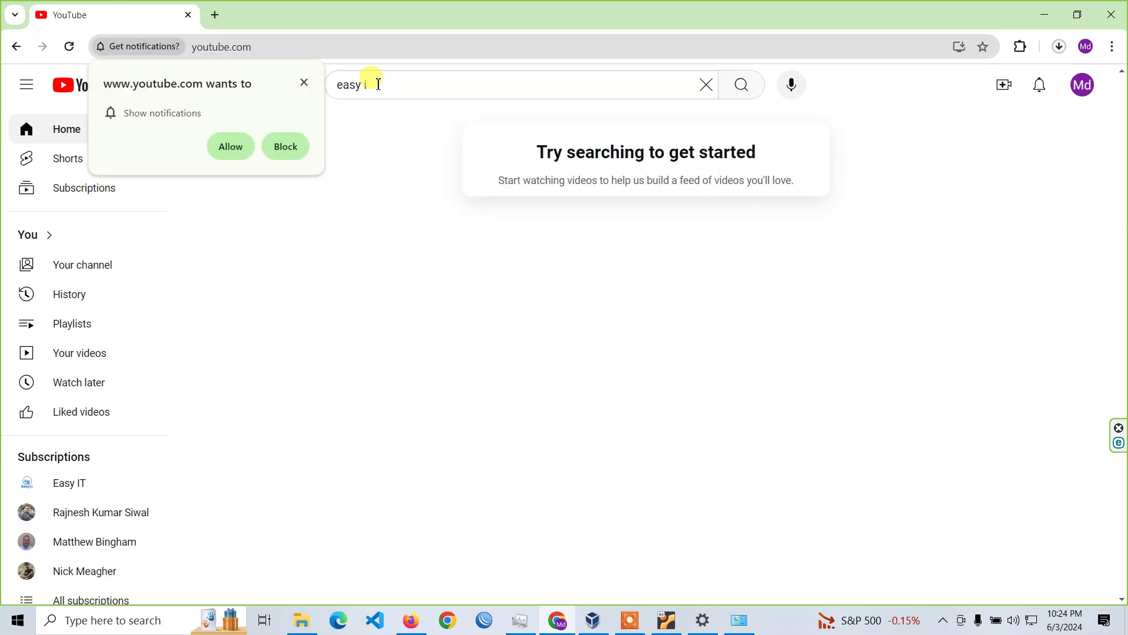
left_click(373, 84)
type("t")
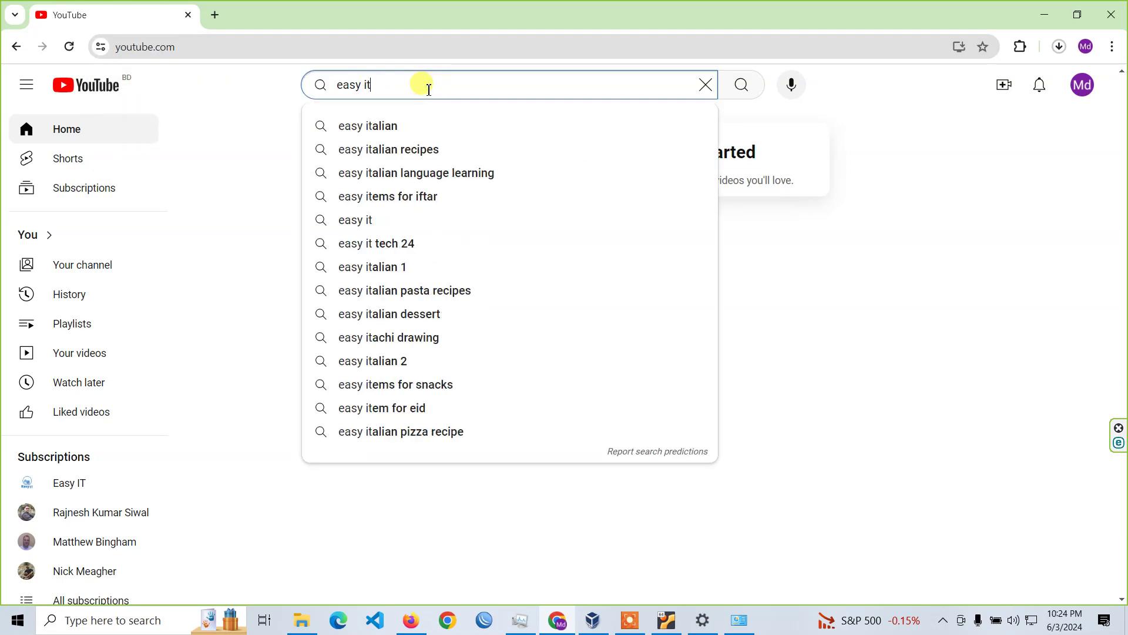
key("Return")
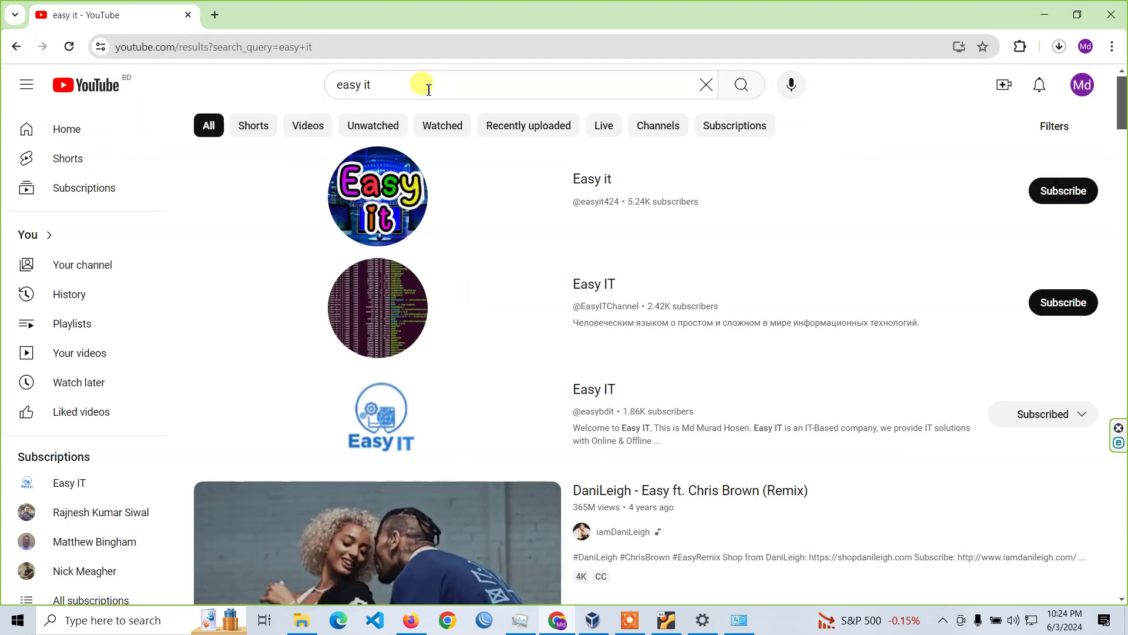
left_click(604, 392)
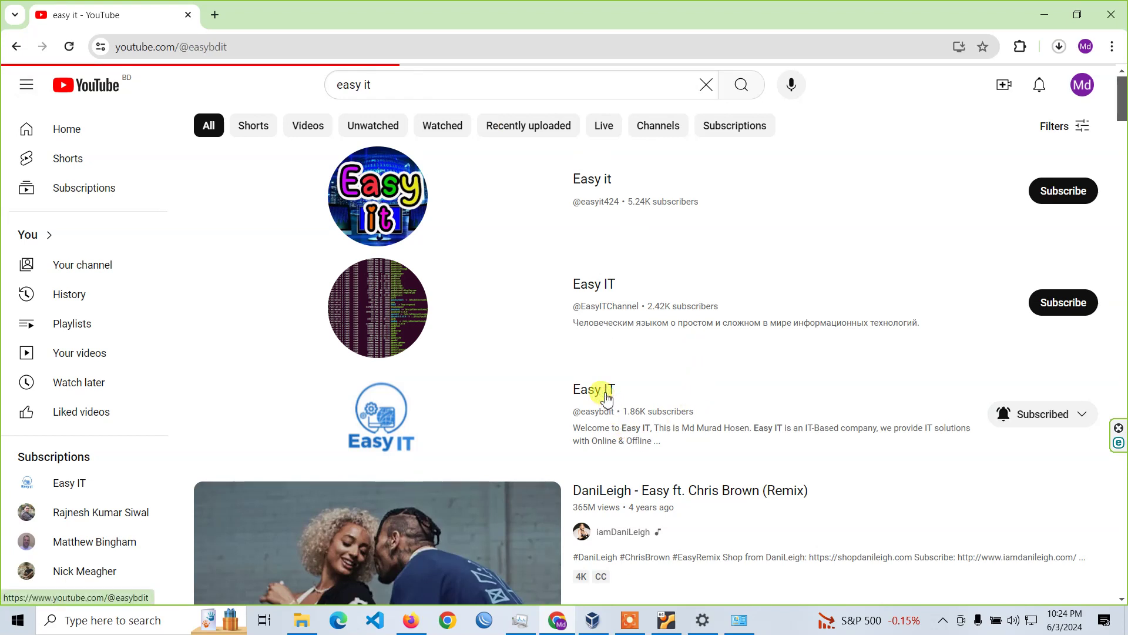
left_click(326, 403)
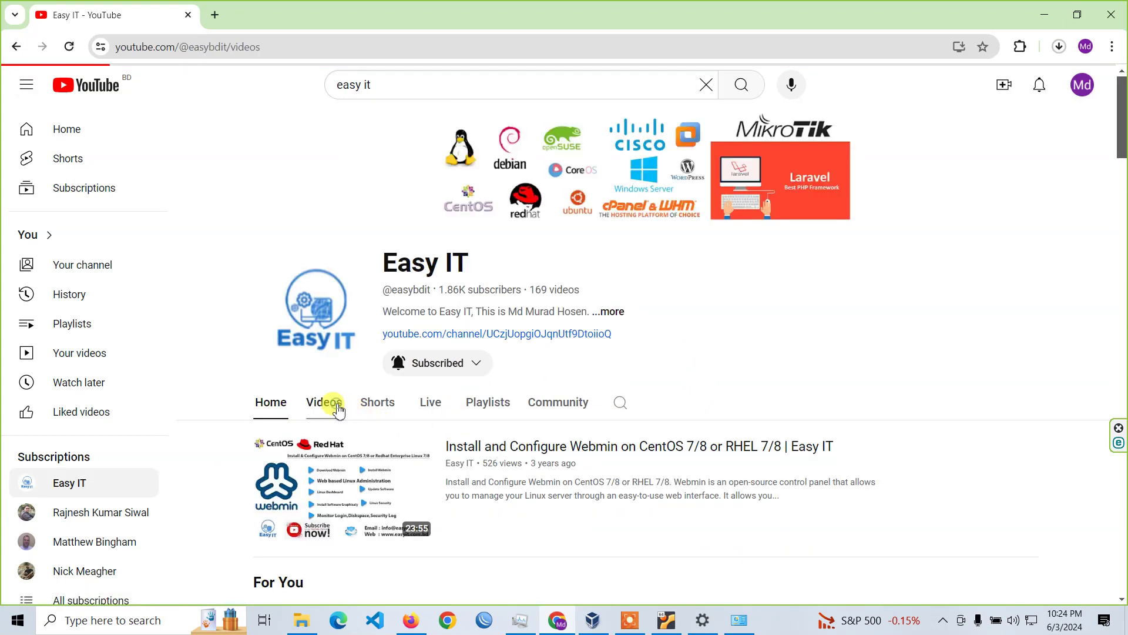
scroll(886, 364, "down", 2)
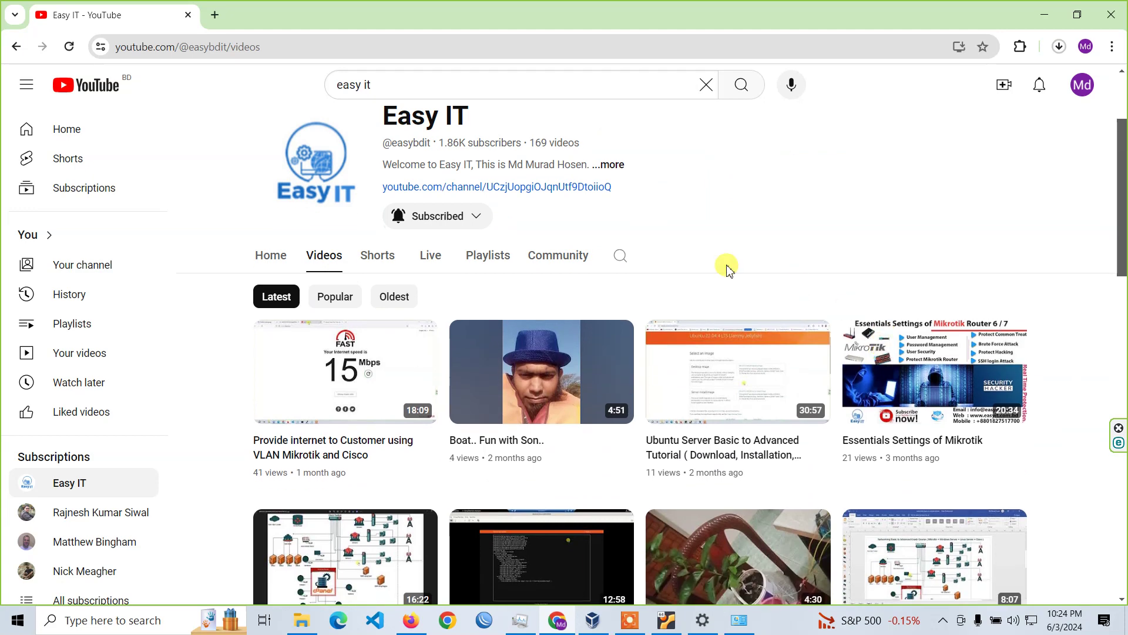
scroll(1068, 464, "down", 2)
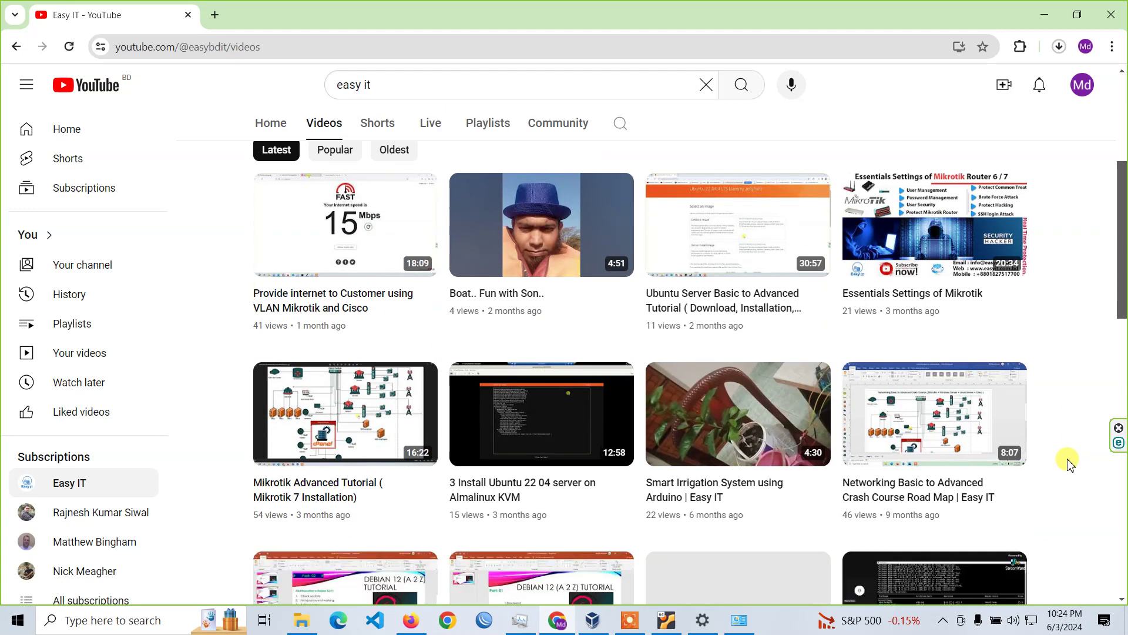
left_click(503, 124)
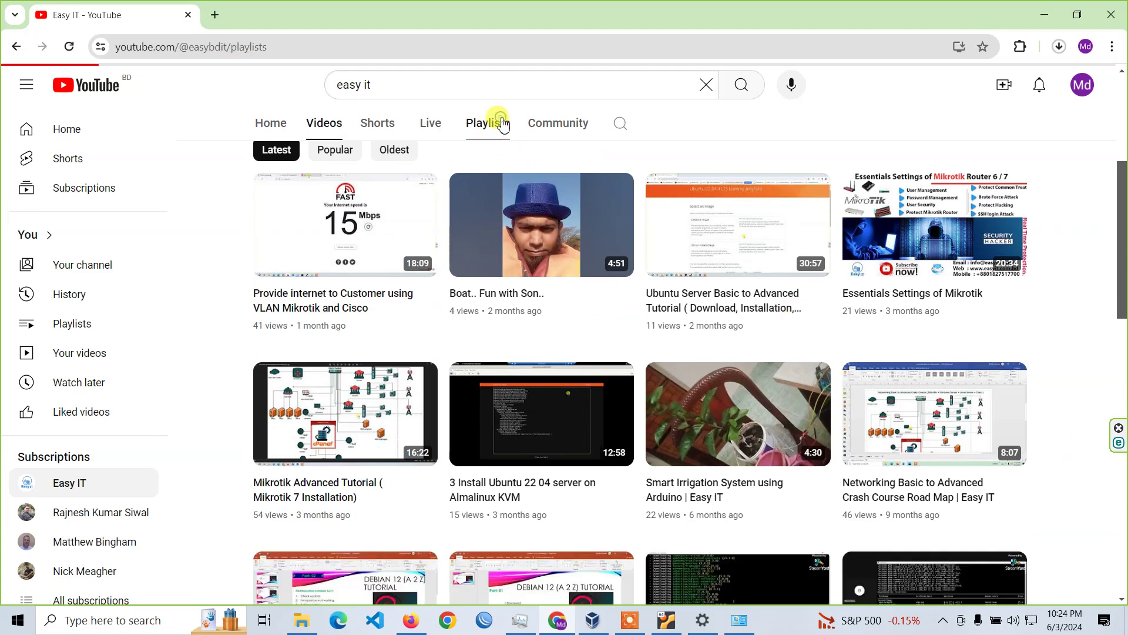
scroll(891, 362, "down", 3)
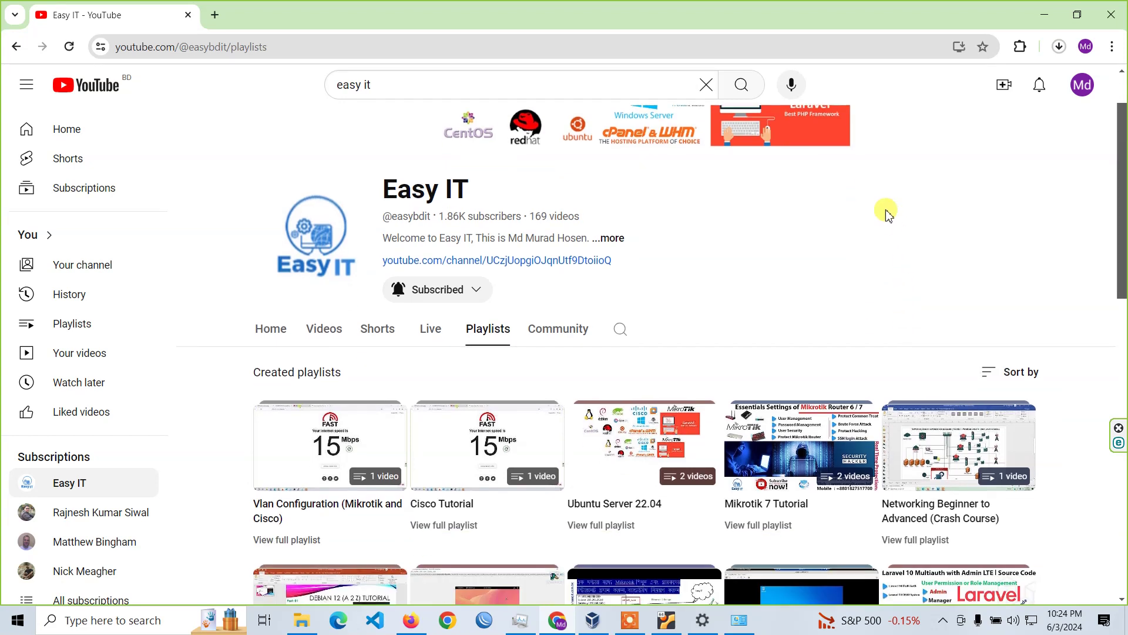